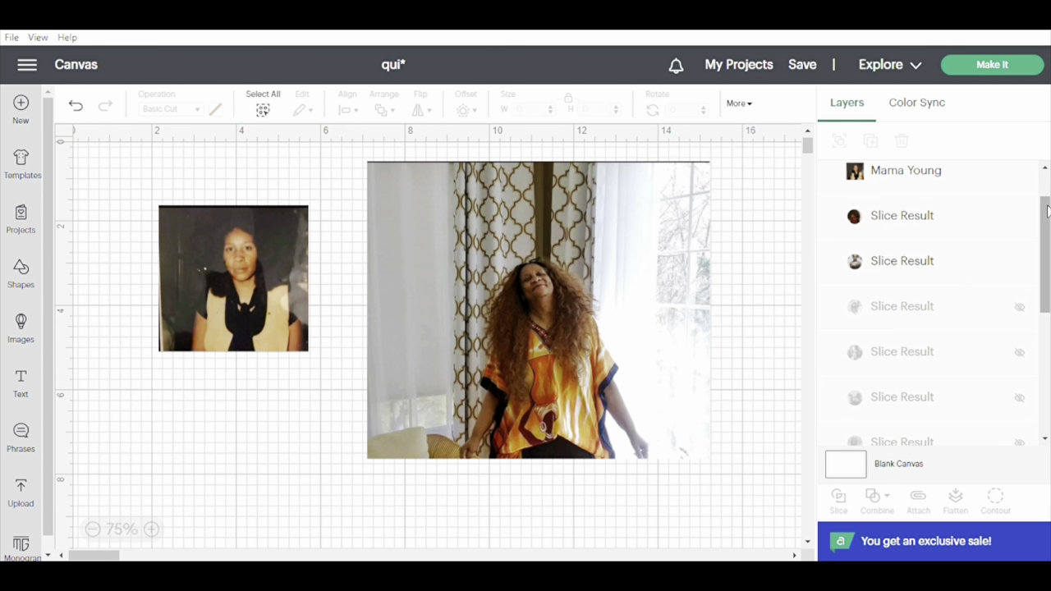
# Hide the first visible slice result, the round close-up portrait with the dark background
pyautogui.click(932, 223)
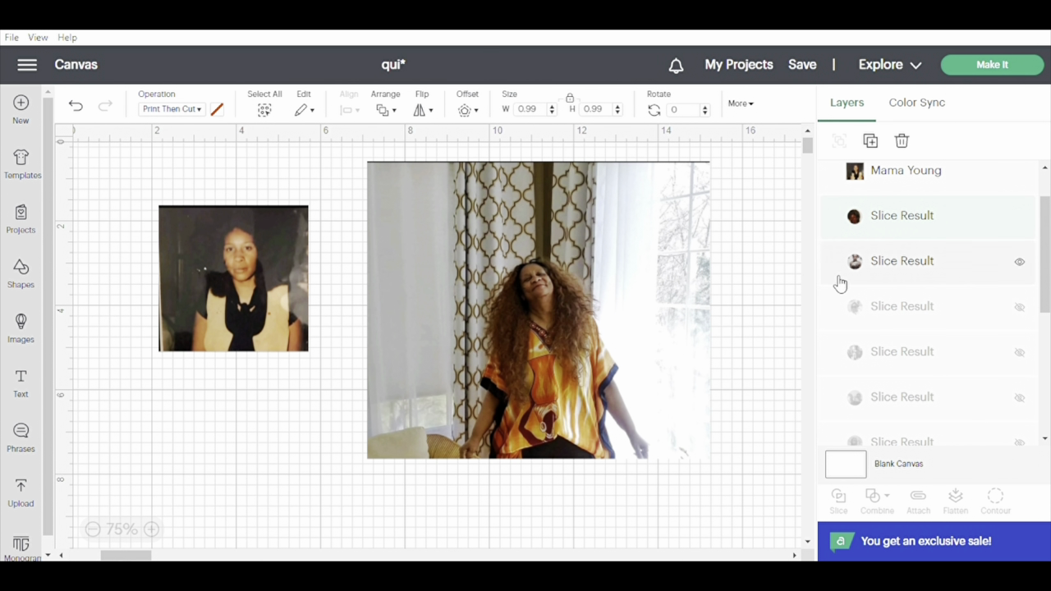
pyautogui.click(555, 232)
pyautogui.moveTo(556, 235); pyautogui.dragTo(554, 240)
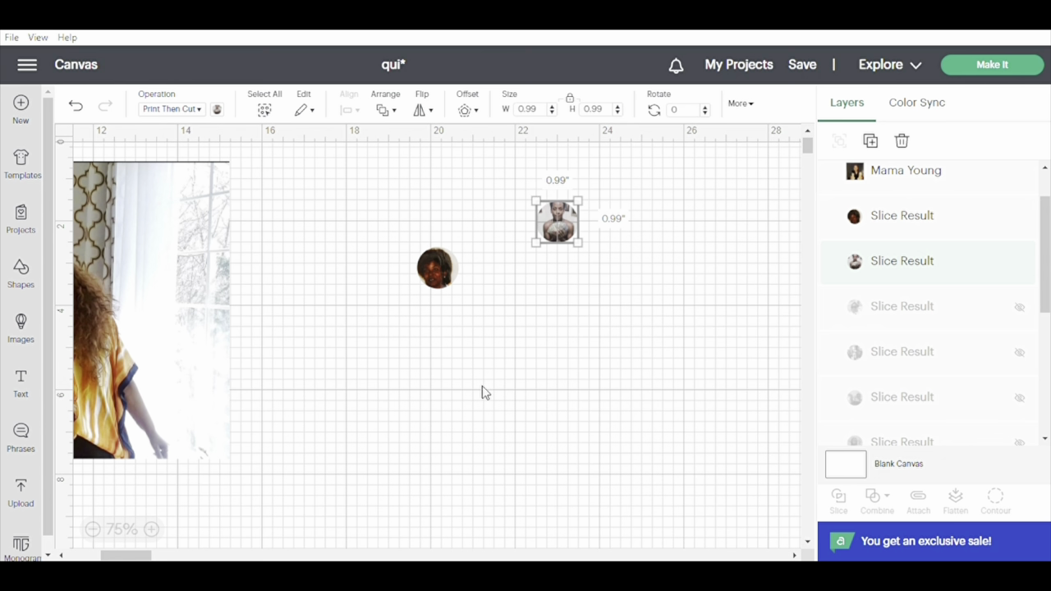
pyautogui.click(437, 276)
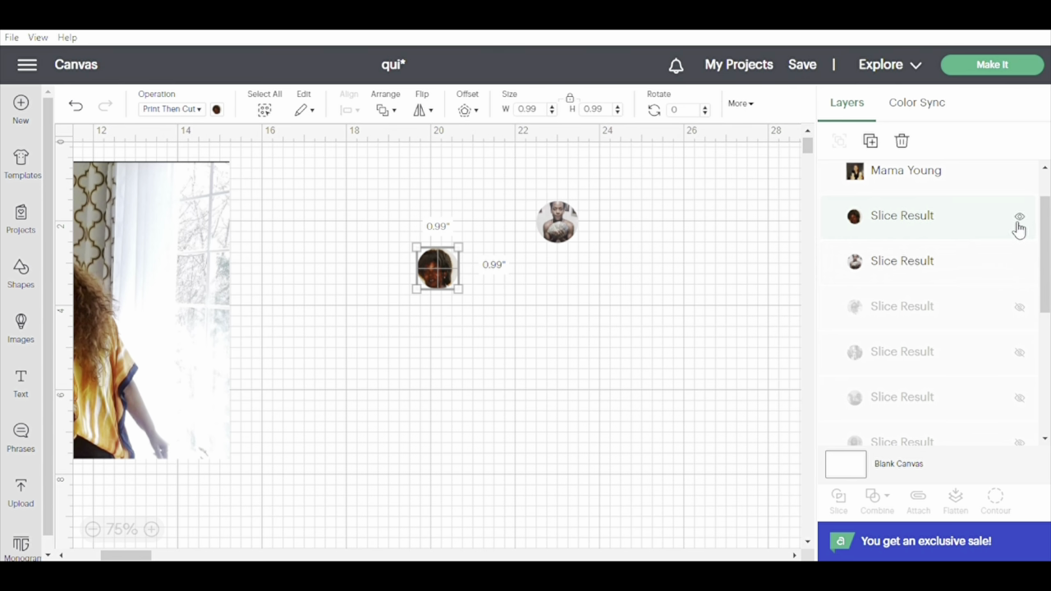
pyautogui.click(1020, 220)
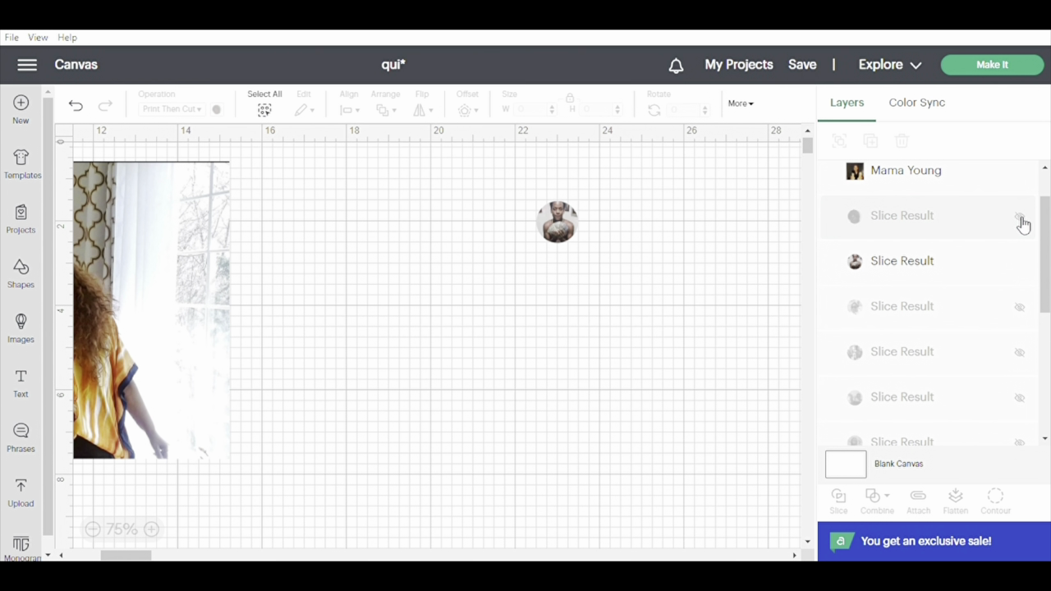
# Move the Mama photo across the canvas so it sits beside the remaining small round portrait
pyautogui.click(570, 223)
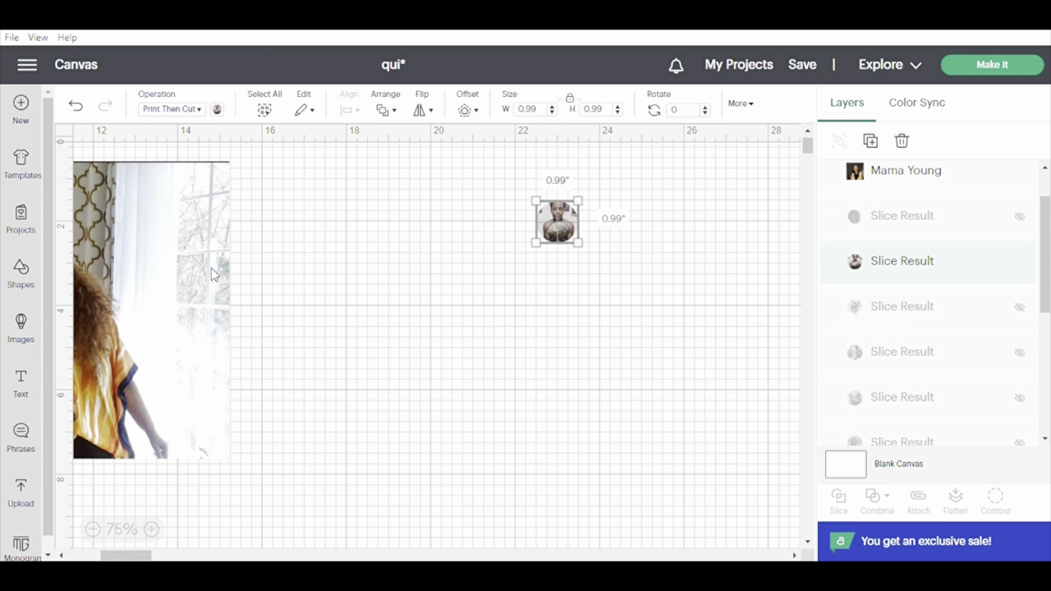
pyautogui.moveTo(211, 268); pyautogui.dragTo(455, 276)
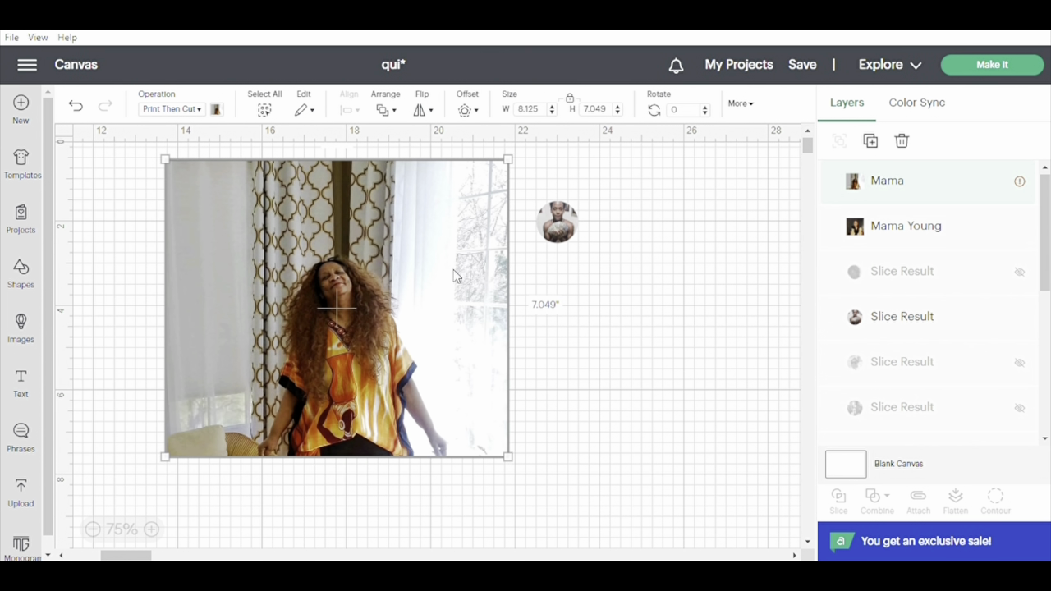
pyautogui.click(570, 223)
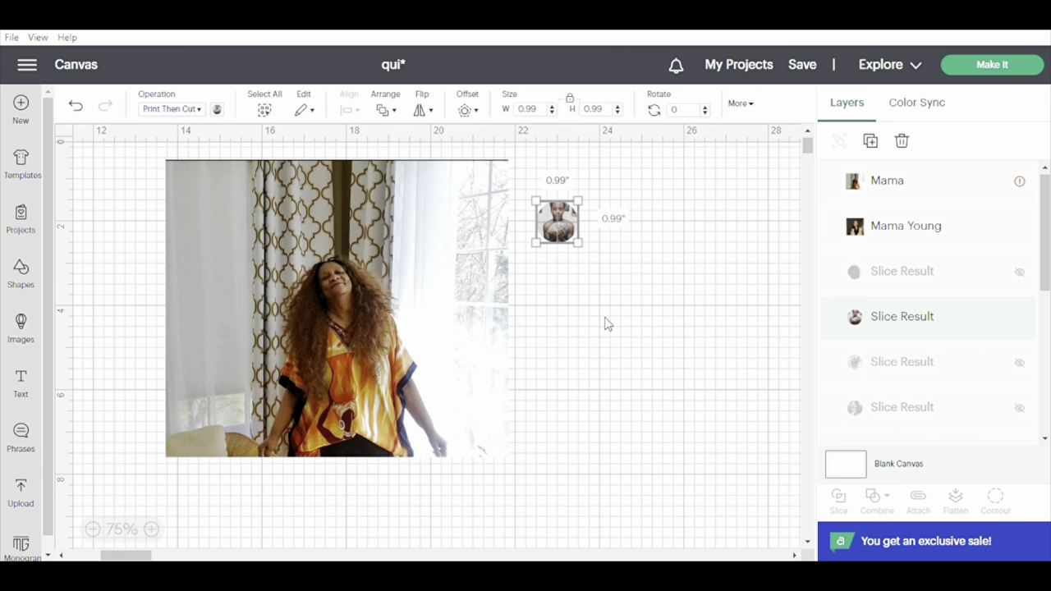
pyautogui.click(599, 280)
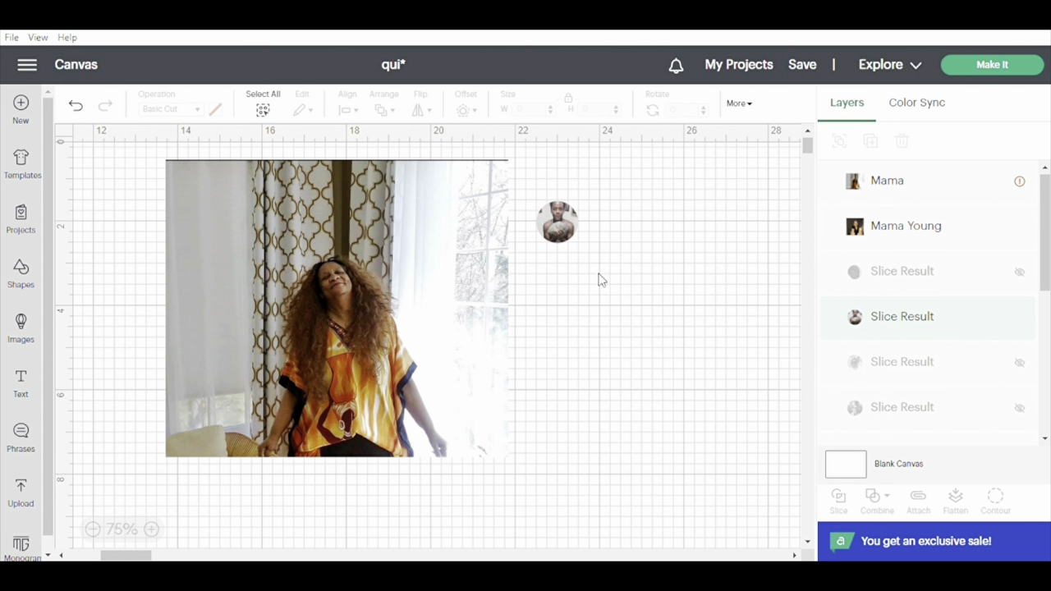
pyautogui.click(575, 236)
pyautogui.click(599, 325)
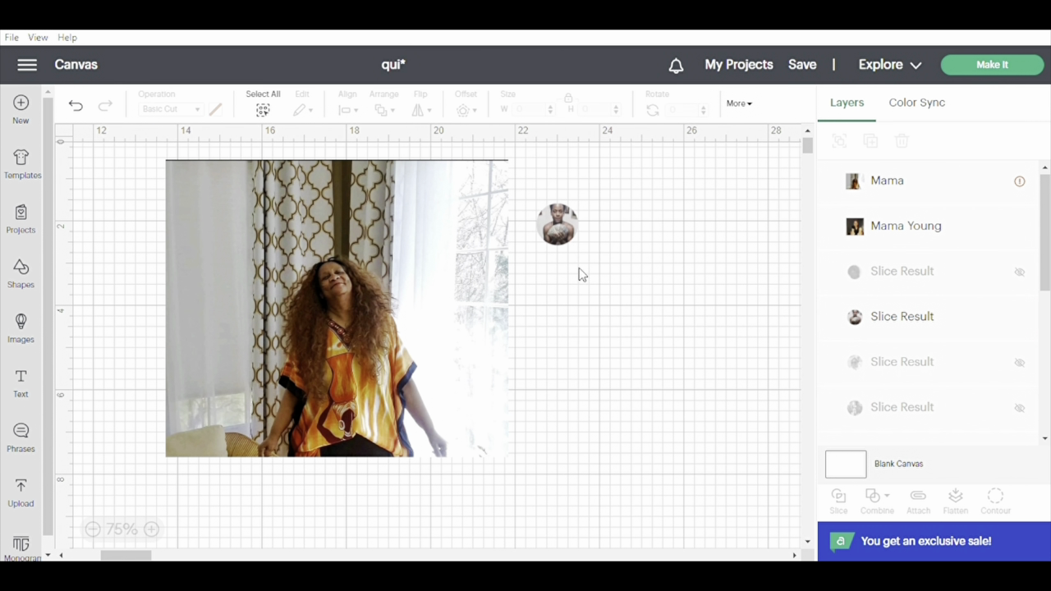
pyautogui.click(557, 218)
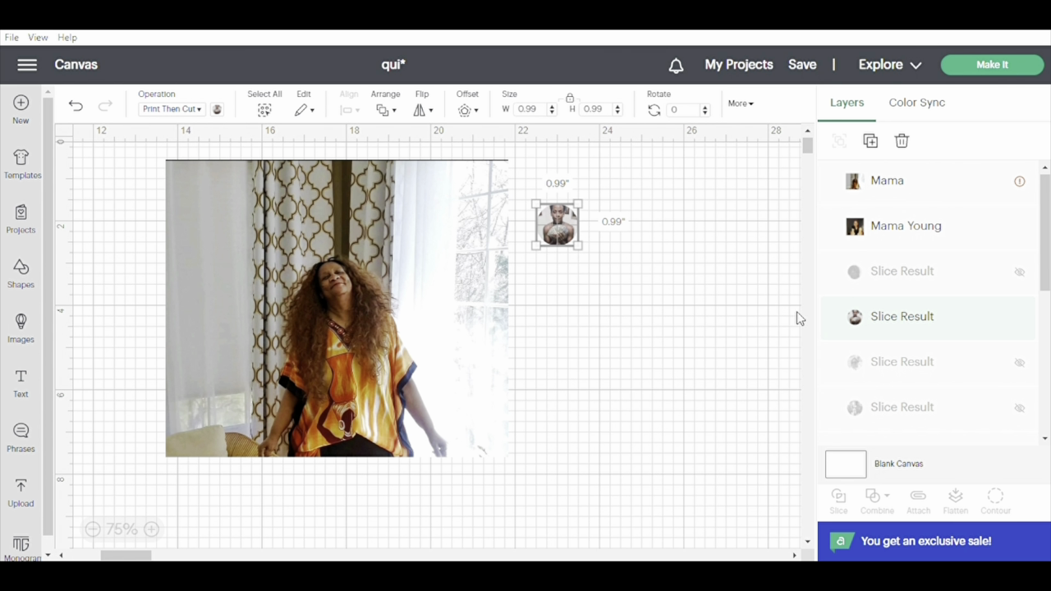
# Add a circle shape over the woman's face in the Mama photo and hide the remaining small round portrait
pyautogui.click(31, 279)
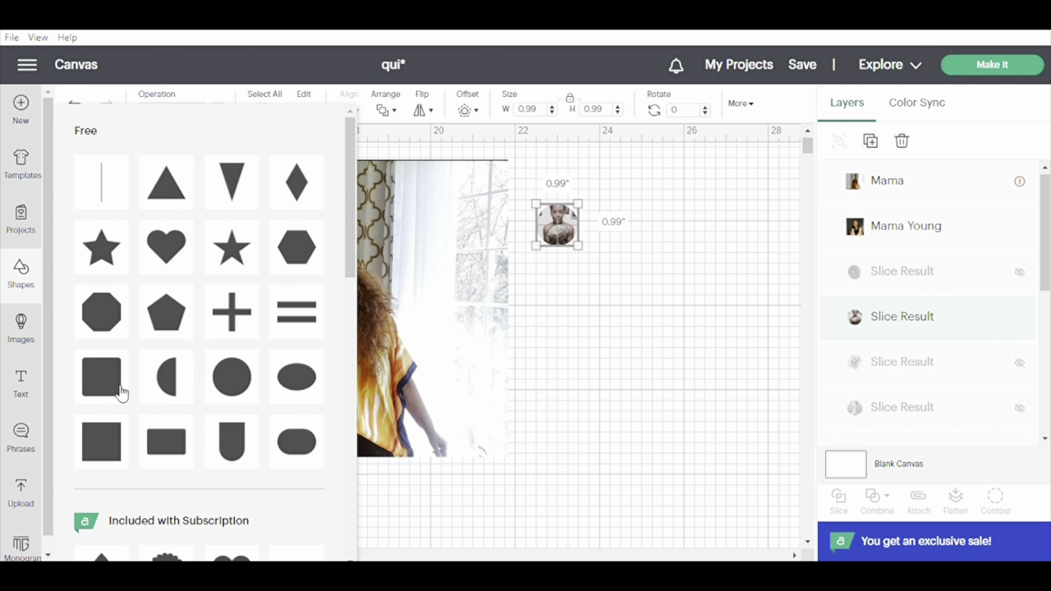
pyautogui.click(236, 374)
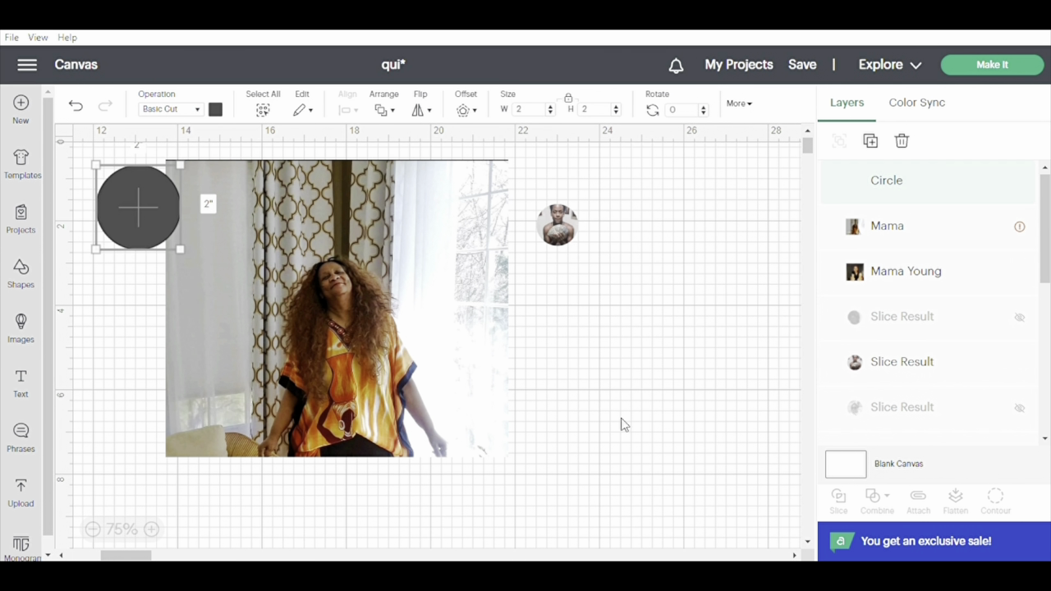
pyautogui.moveTo(114, 206); pyautogui.dragTo(315, 285)
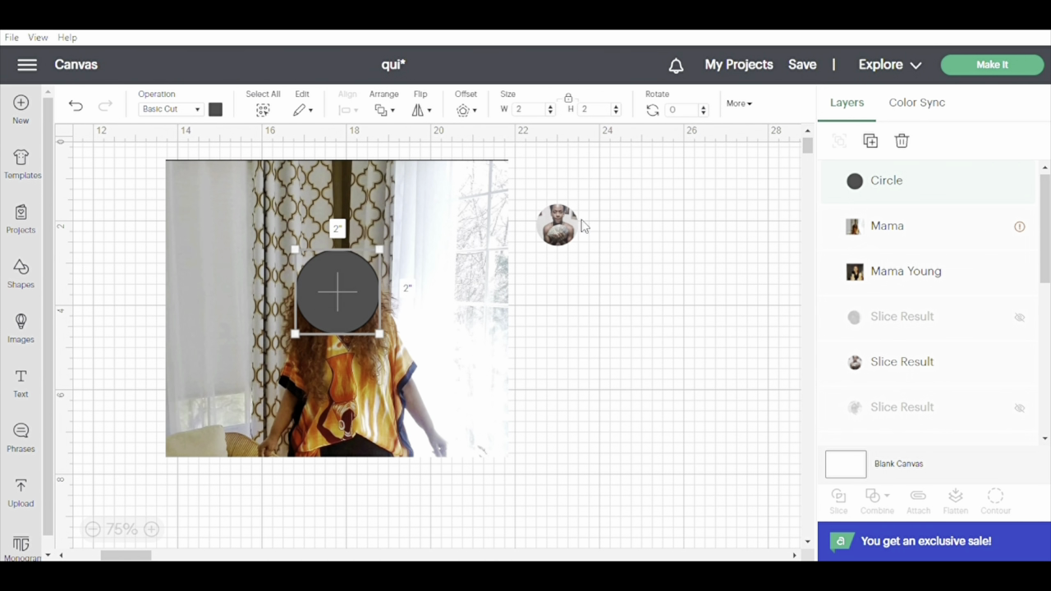
pyautogui.click(565, 227)
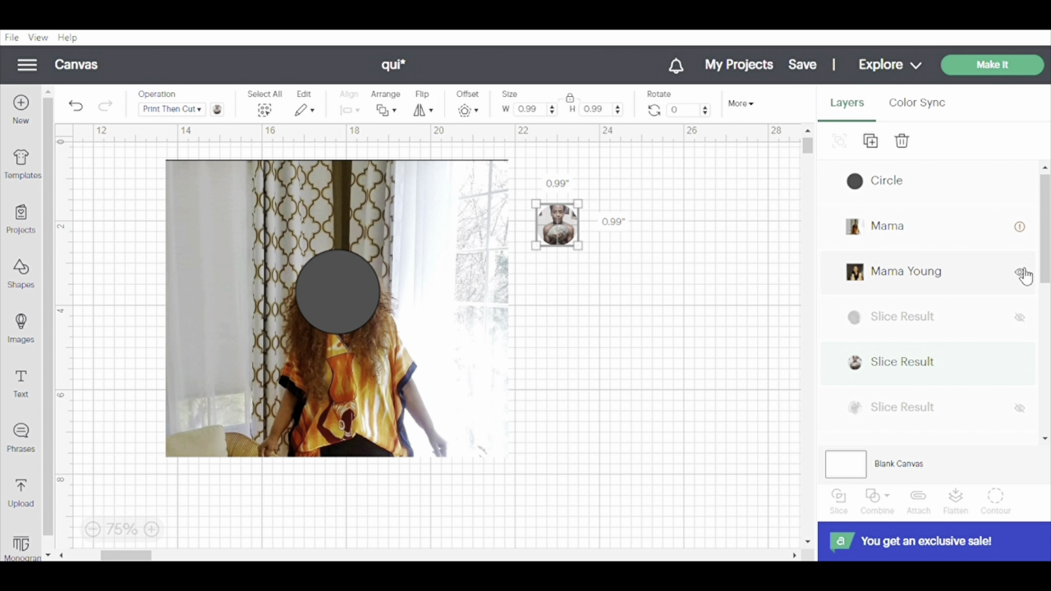
pyautogui.click(1021, 364)
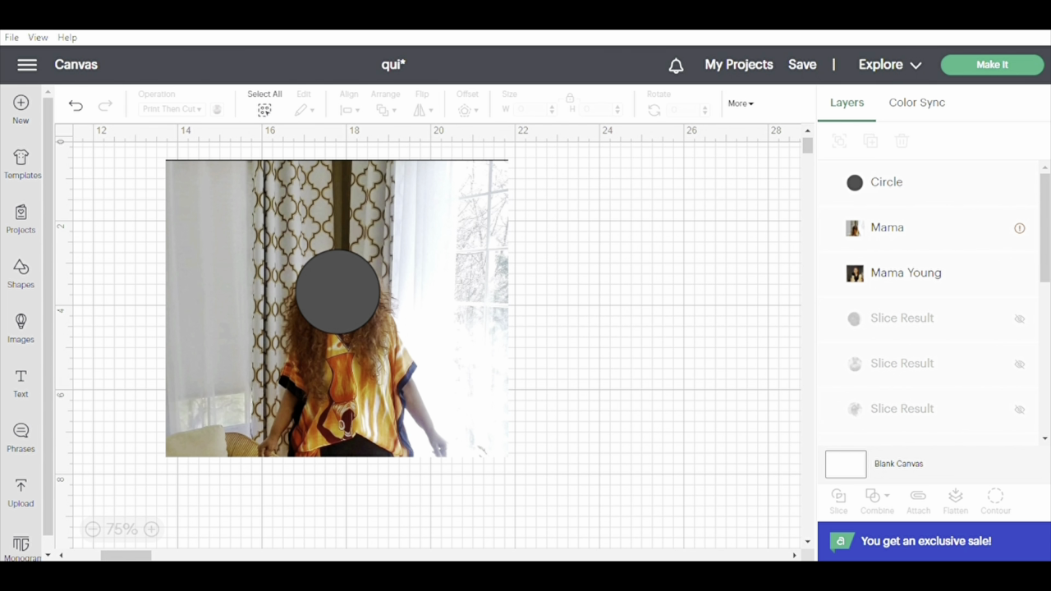
# Enlarge the circle to about 3.3 inches and center it over the woman's head and hair in the Mama photo
pyautogui.click(340, 299)
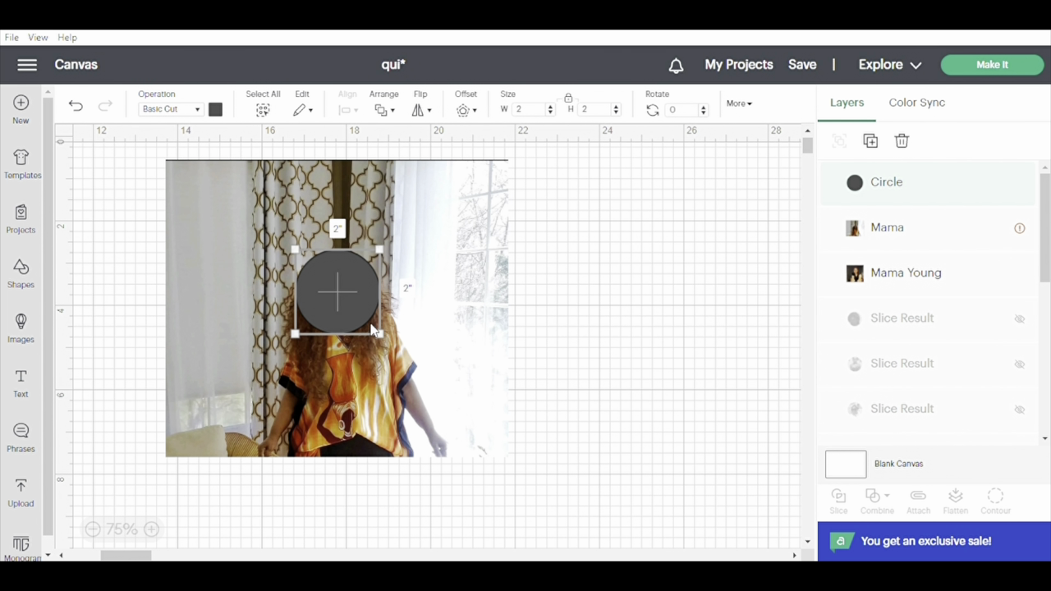
pyautogui.moveTo(379, 334); pyautogui.dragTo(433, 387)
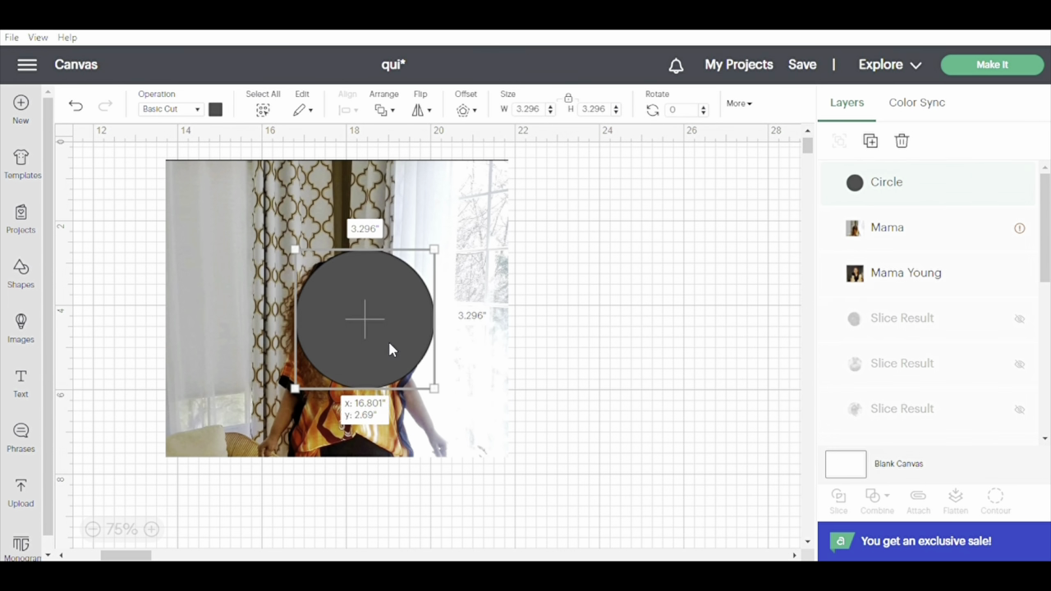
pyautogui.moveTo(388, 339); pyautogui.dragTo(362, 331)
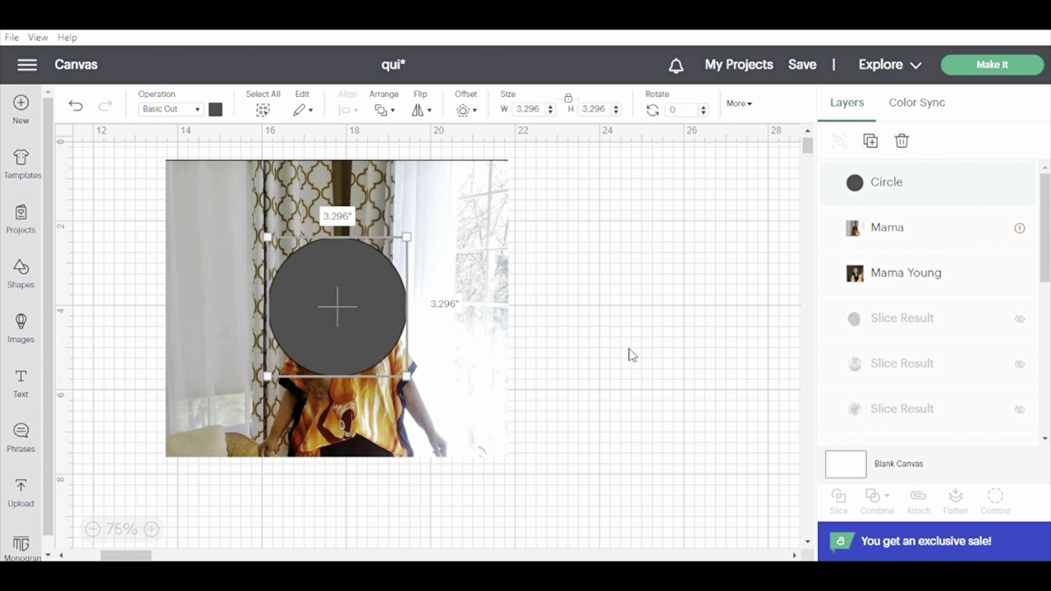
pyautogui.click(631, 333)
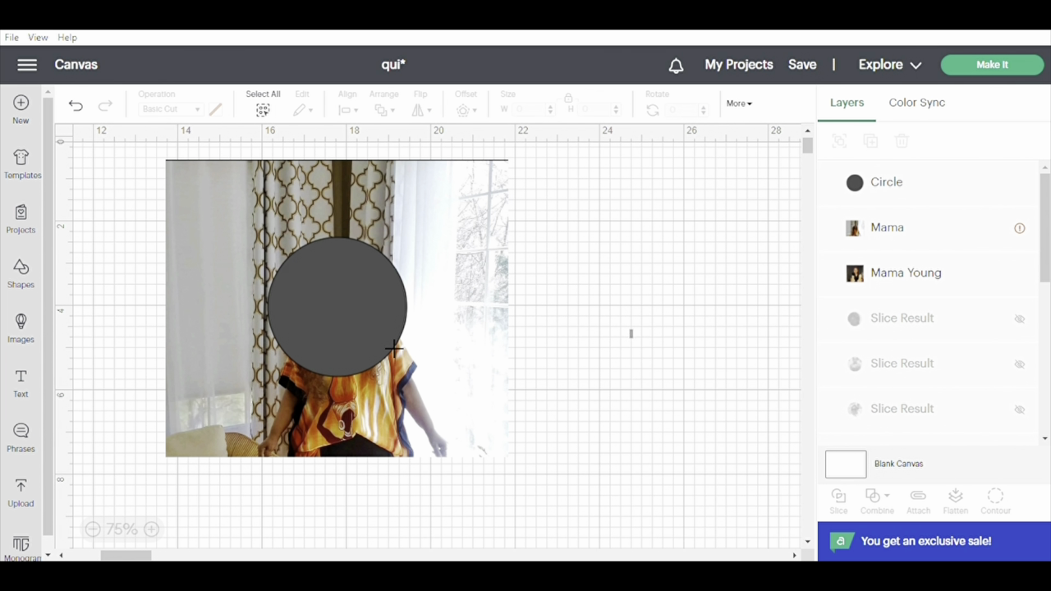
pyautogui.click(312, 310)
pyautogui.moveTo(313, 310)
pyautogui.mouseDown()
pyautogui.moveTo(182, 278)
pyautogui.moveTo(555, 298)
pyautogui.moveTo(335, 286)
pyautogui.moveTo(322, 307)
pyautogui.moveTo(340, 315)
pyautogui.moveTo(329, 312)
pyautogui.mouseUp()
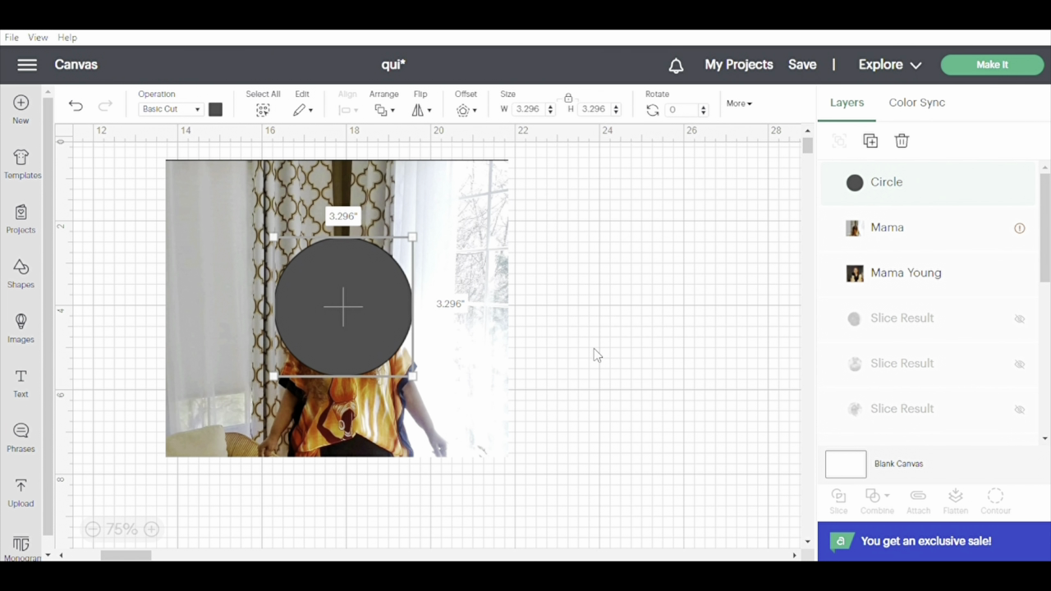
pyautogui.click(594, 352)
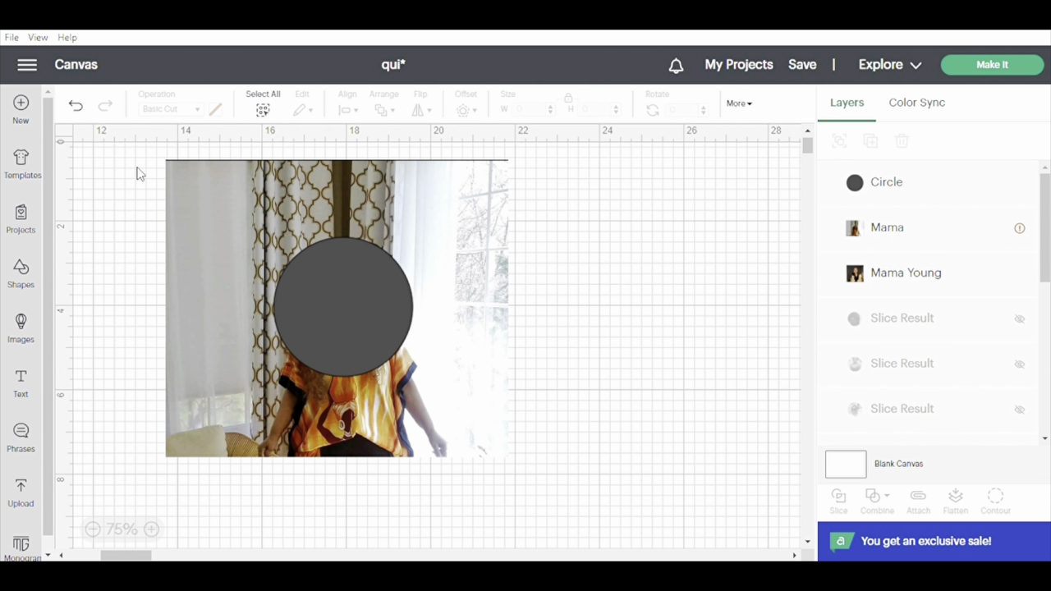
# Slice the Mama photo with the circle and separate the photo remainder, gray circle and round portrait
pyautogui.moveTo(137, 160); pyautogui.dragTo(553, 474)
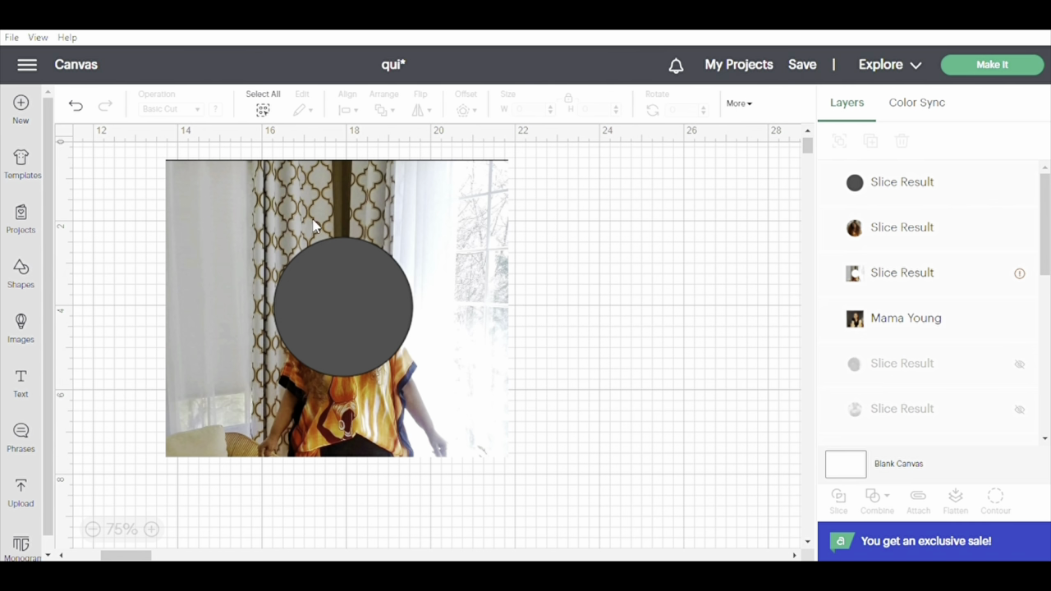
pyautogui.moveTo(275, 194); pyautogui.dragTo(585, 212)
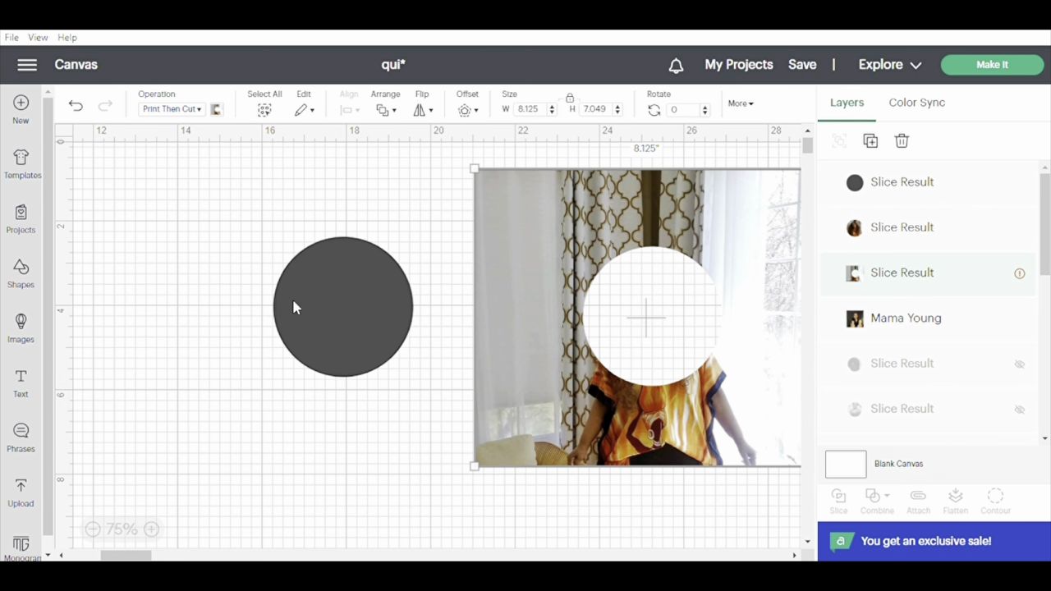
pyautogui.moveTo(331, 302); pyautogui.dragTo(155, 396)
pyautogui.moveTo(360, 325); pyautogui.dragTo(356, 289)
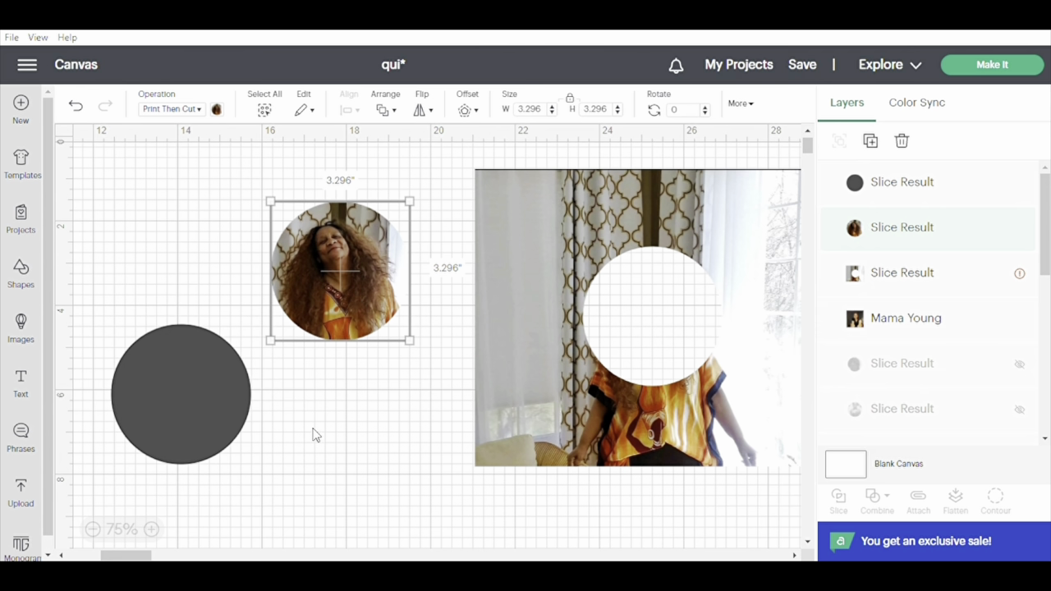
# Delete the leftover Mama photo piece with the circular hole
pyautogui.click(352, 393)
pyautogui.click(523, 333)
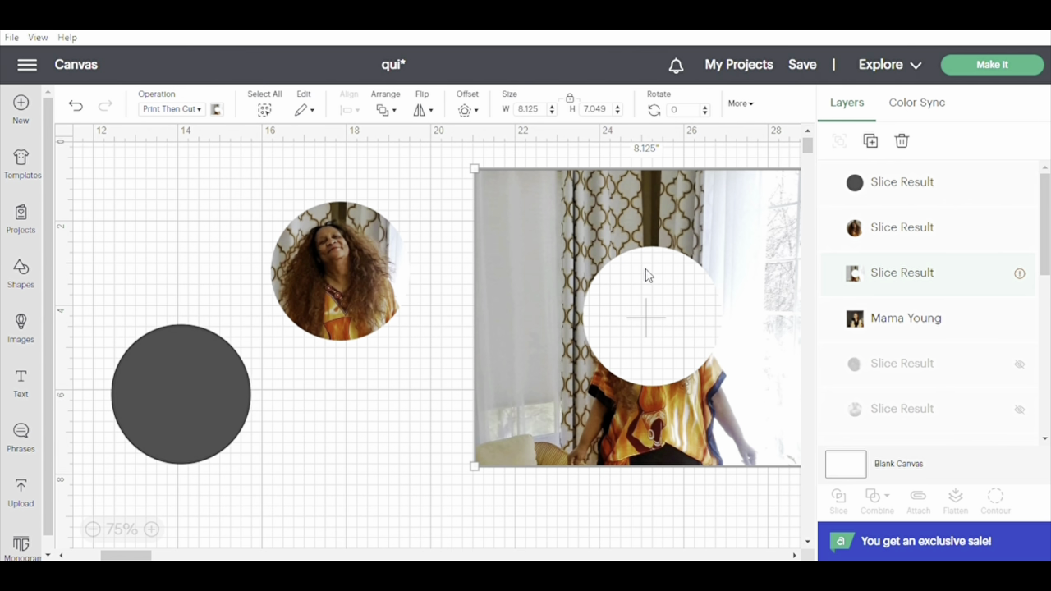
pyautogui.press('Delete')
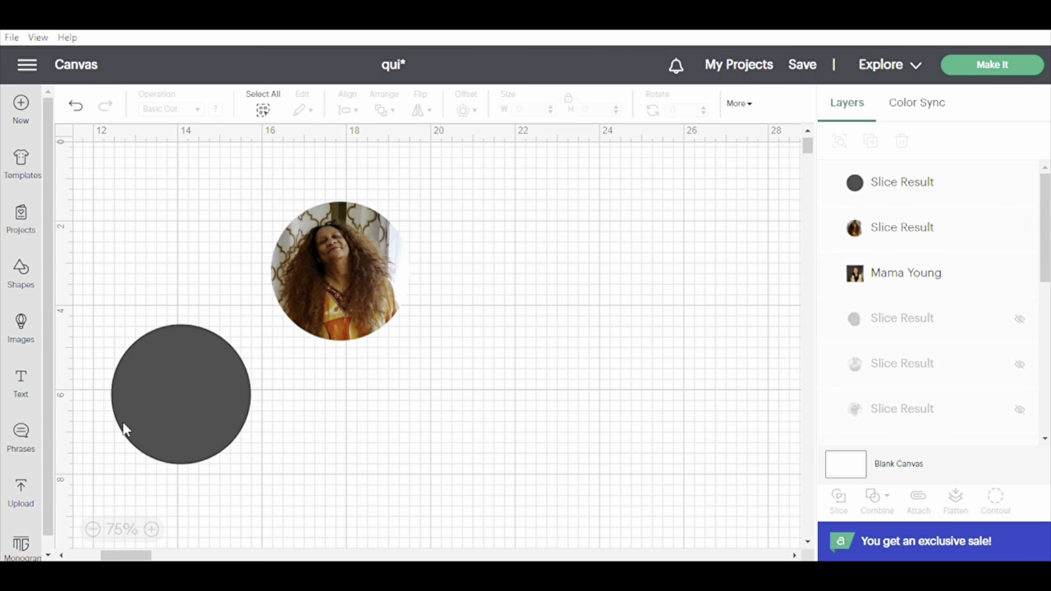
# Resize the sliced round portrait to 0.99 inches wide and high, and move it to an empty canvas area
pyautogui.click(310, 279)
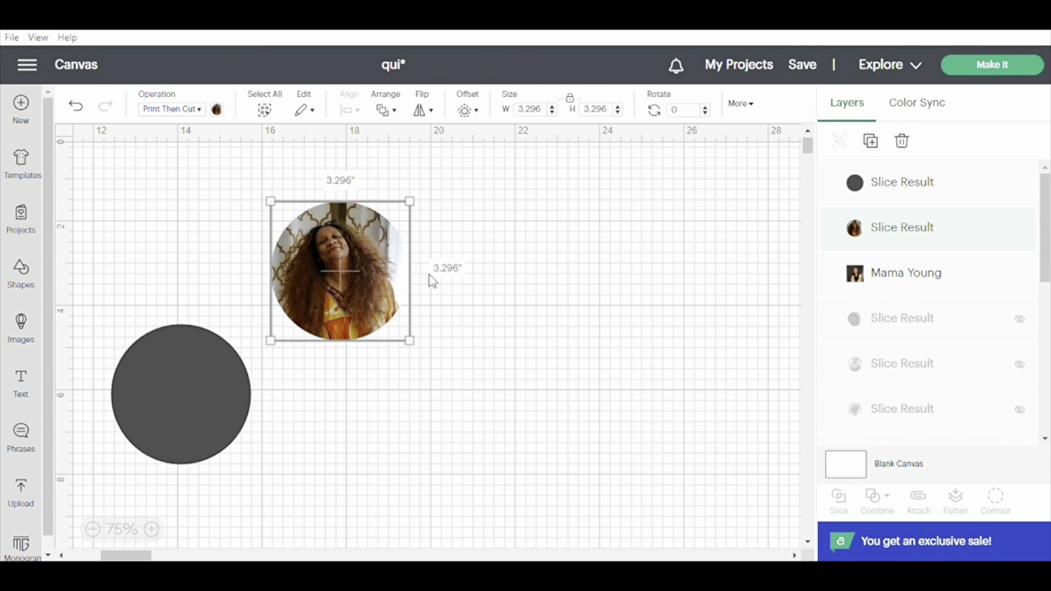
pyautogui.click(529, 109)
pyautogui.write('0.99')
pyautogui.press('Return')
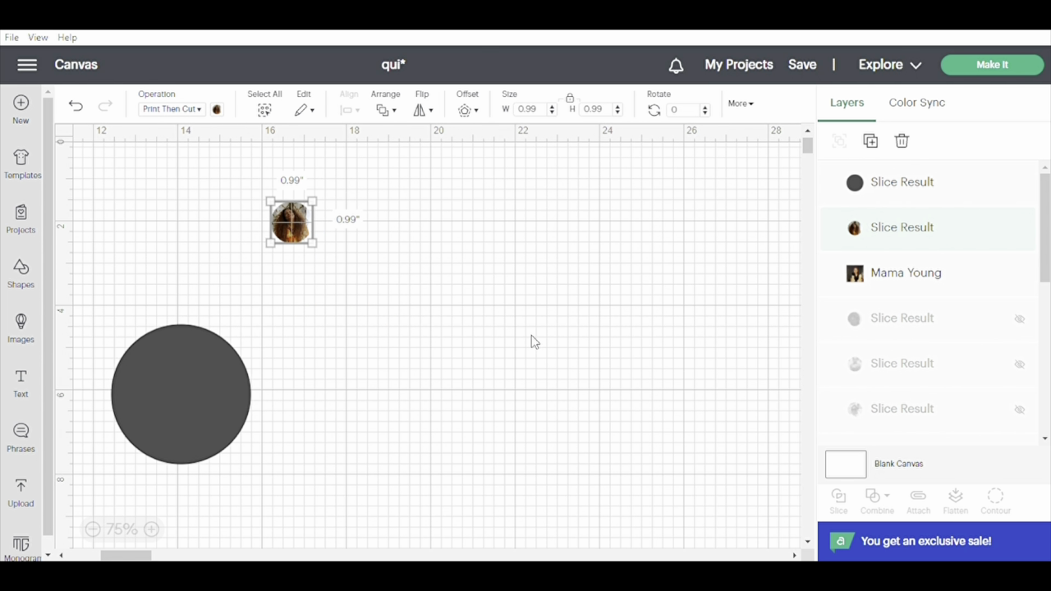
pyautogui.moveTo(305, 245); pyautogui.dragTo(530, 251)
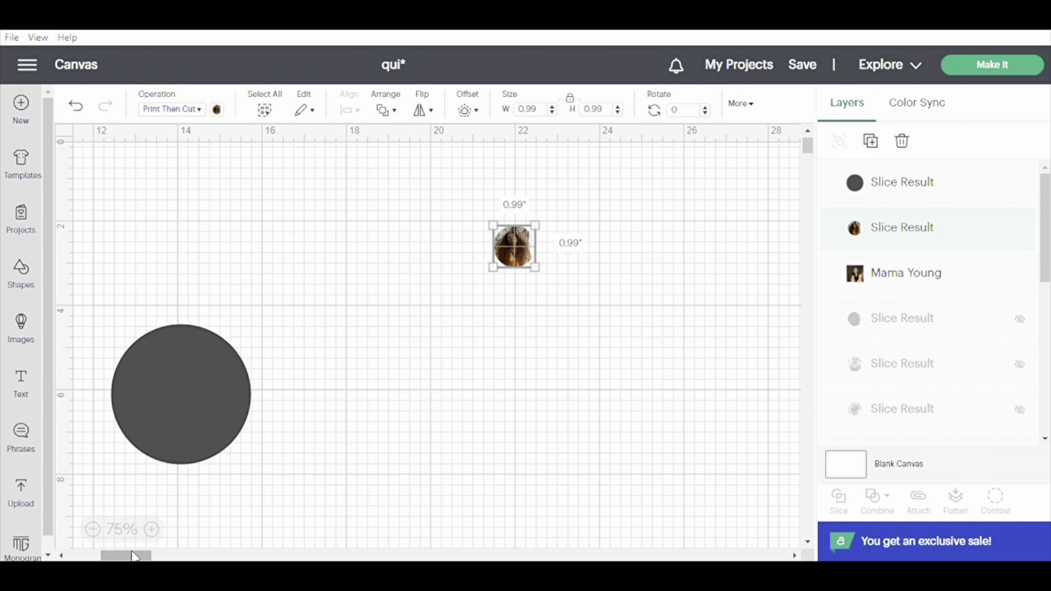
# Enlarge the Mama Young photo proportionally to about 7.8 by 7.6 inches beside the gray circle
pyautogui.moveTo(132, 555); pyautogui.dragTo(100, 555)
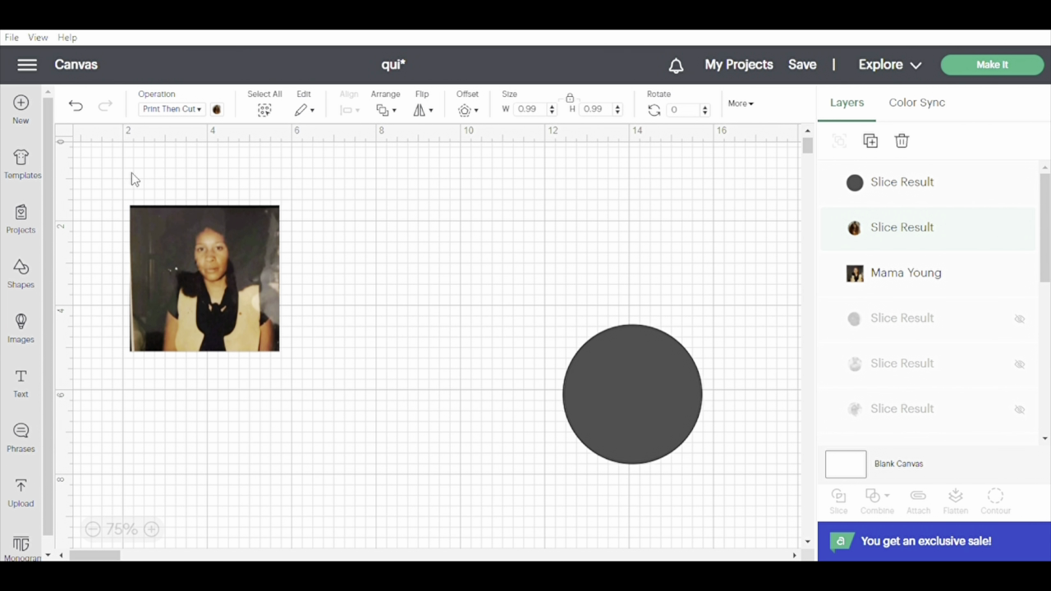
pyautogui.moveTo(209, 251); pyautogui.dragTo(358, 253)
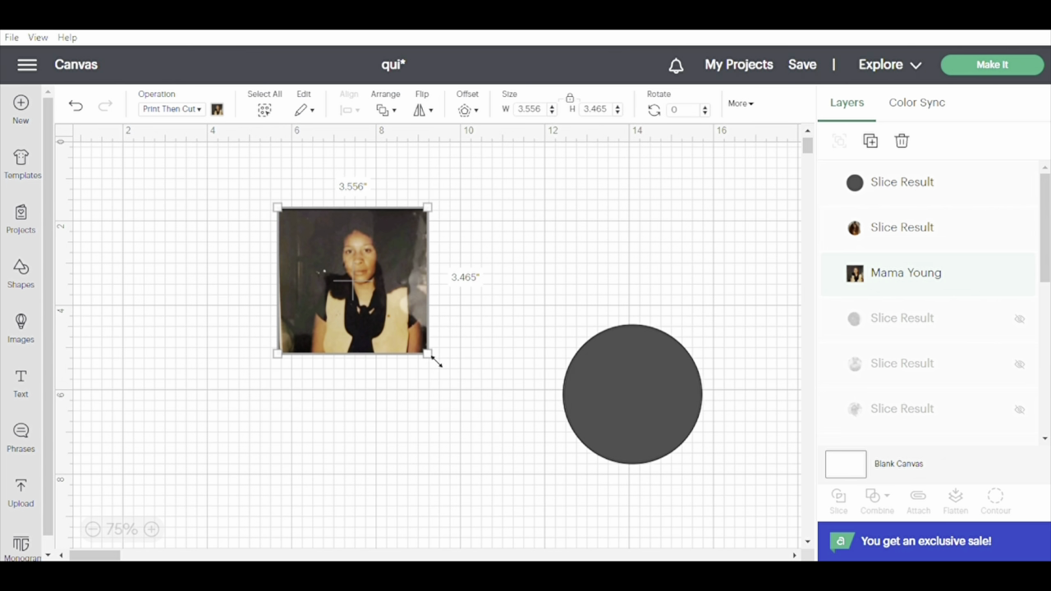
pyautogui.moveTo(431, 357); pyautogui.dragTo(545, 467)
pyautogui.moveTo(453, 441); pyautogui.dragTo(412, 386)
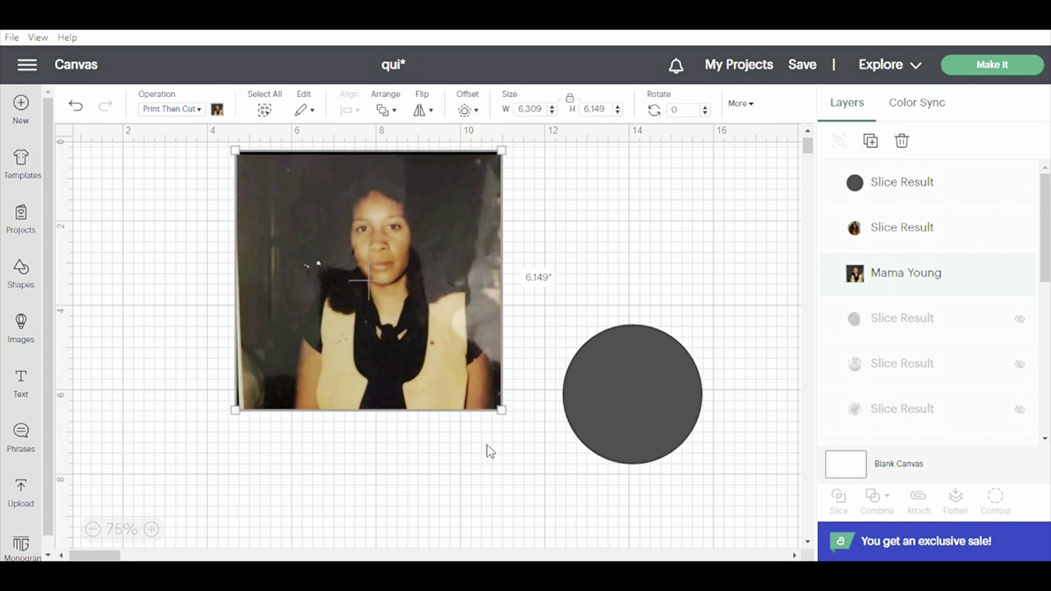
pyautogui.moveTo(509, 417); pyautogui.dragTo(523, 457)
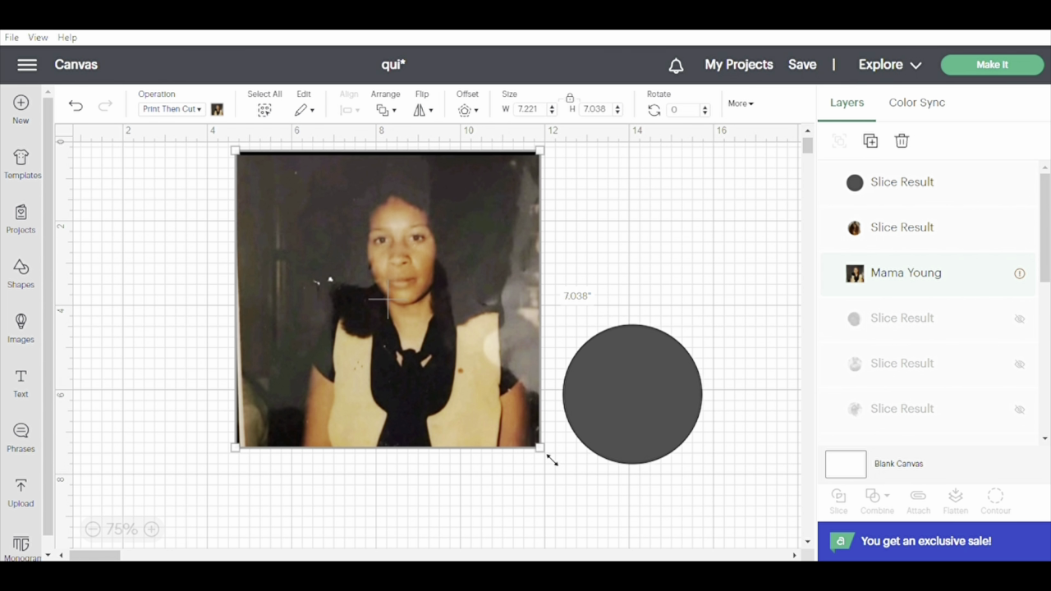
pyautogui.moveTo(554, 460); pyautogui.dragTo(565, 473)
pyautogui.moveTo(503, 425); pyautogui.dragTo(468, 386)
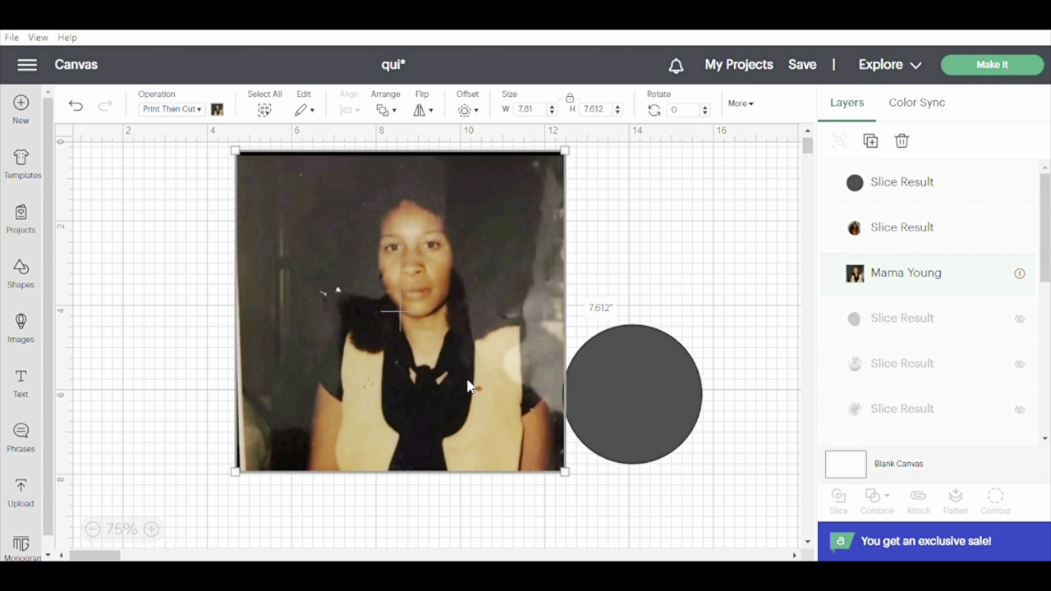
# Place the gray circle over the face and shoulders in the Mama Young photo and enlarge it proportionally to about 5.4 inches
pyautogui.moveTo(616, 404); pyautogui.dragTo(401, 272)
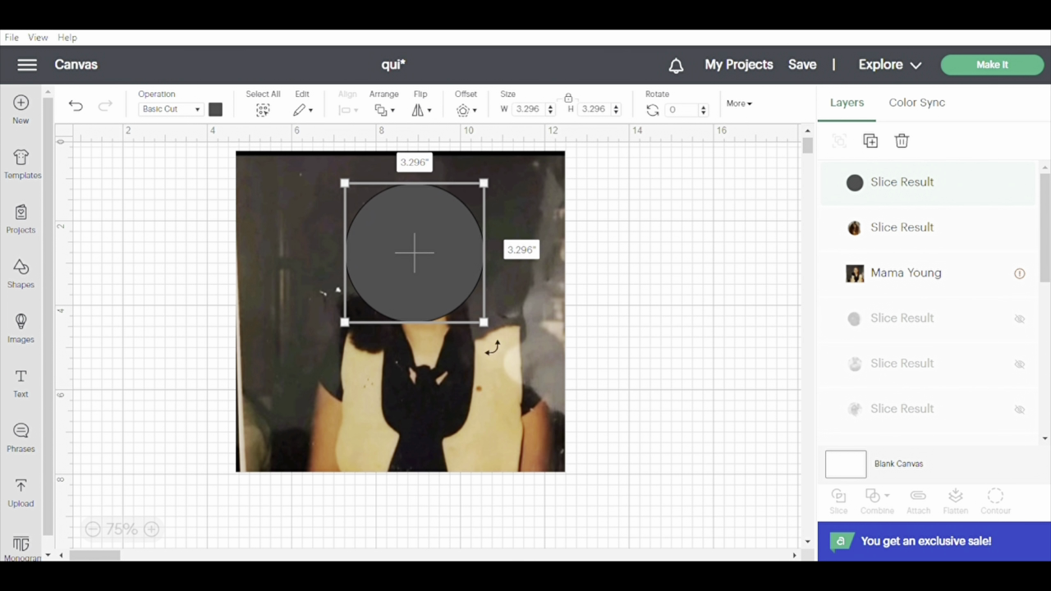
pyautogui.moveTo(496, 335); pyautogui.dragTo(540, 380)
pyautogui.moveTo(465, 323)
pyautogui.mouseDown()
pyautogui.moveTo(451, 302)
pyautogui.moveTo(453, 311)
pyautogui.mouseUp()
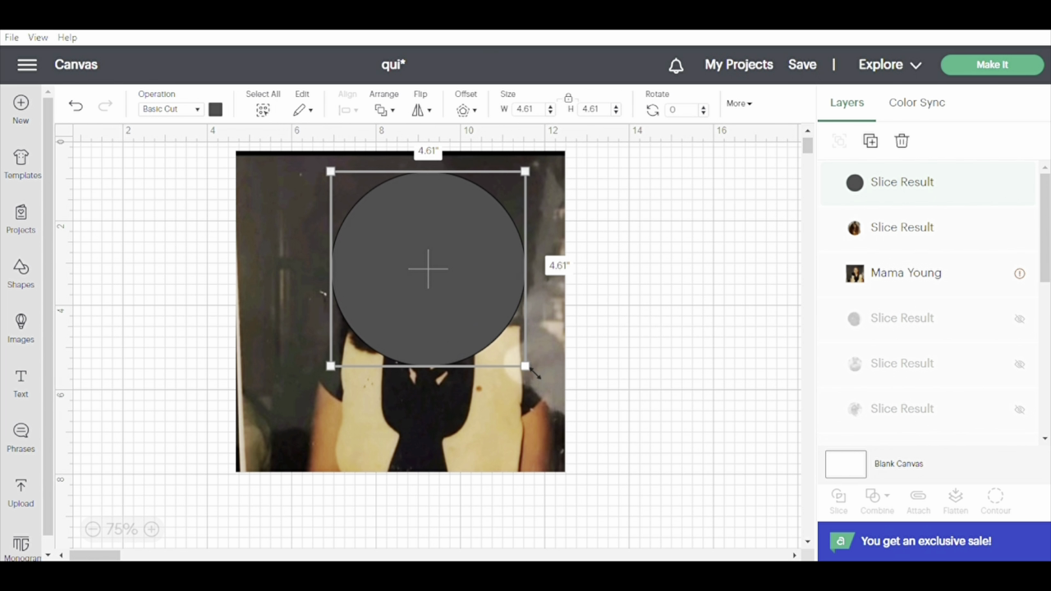
pyautogui.moveTo(525, 367); pyautogui.dragTo(544, 391)
pyautogui.moveTo(458, 304)
pyautogui.mouseDown()
pyautogui.moveTo(448, 297)
pyautogui.moveTo(446, 312)
pyautogui.mouseUp()
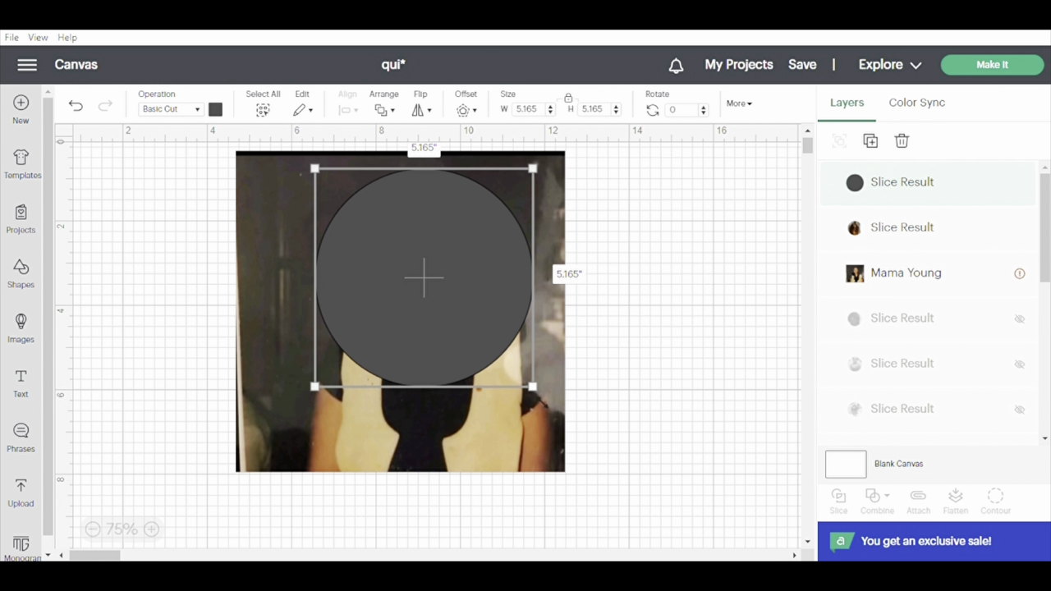
pyautogui.moveTo(545, 399); pyautogui.dragTo(557, 411)
pyautogui.moveTo(441, 317); pyautogui.dragTo(437, 312)
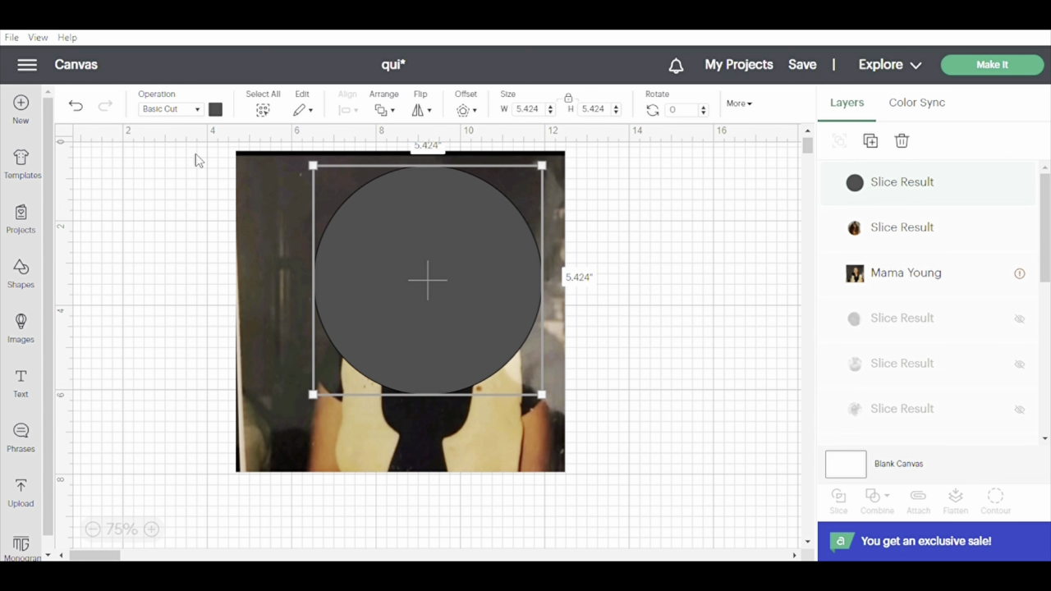
# Slice the Mama Young photo with the circle and separate the photo remainder, gray circle and round portrait
pyautogui.moveTo(198, 161); pyautogui.dragTo(597, 529)
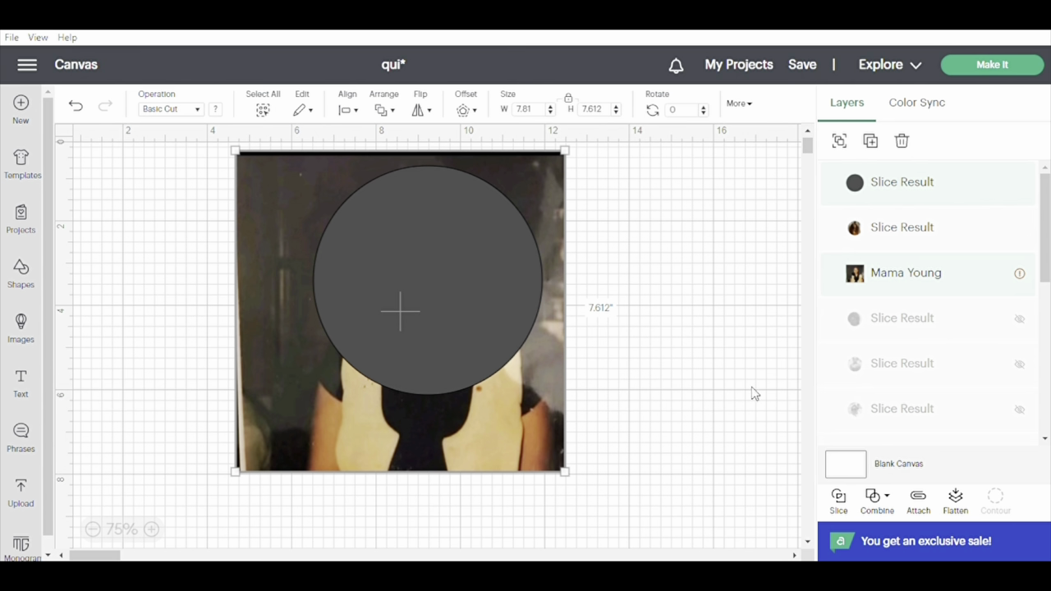
pyautogui.click(846, 504)
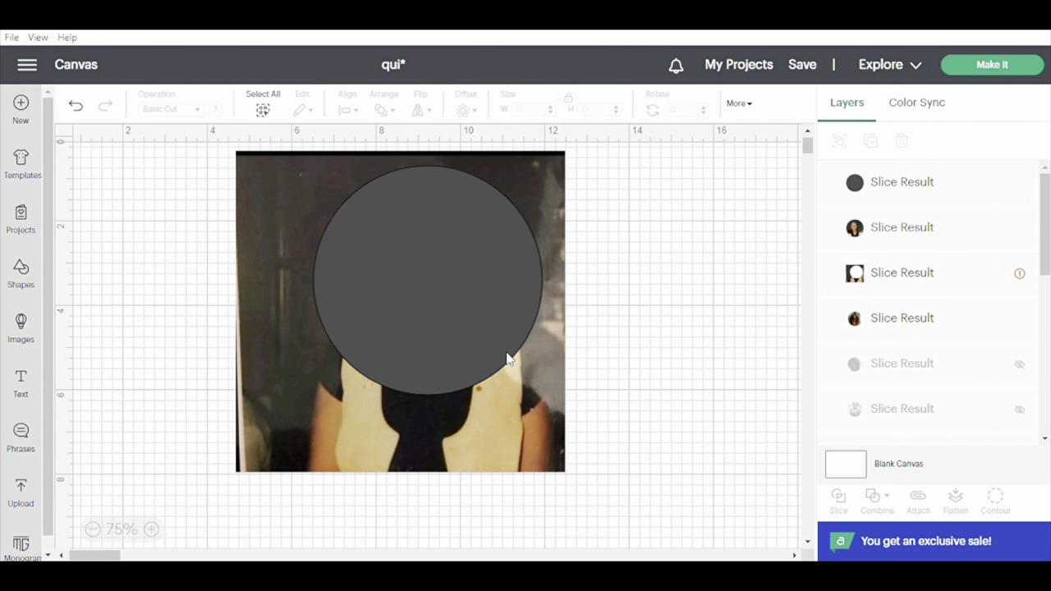
pyautogui.moveTo(501, 431); pyautogui.dragTo(793, 424)
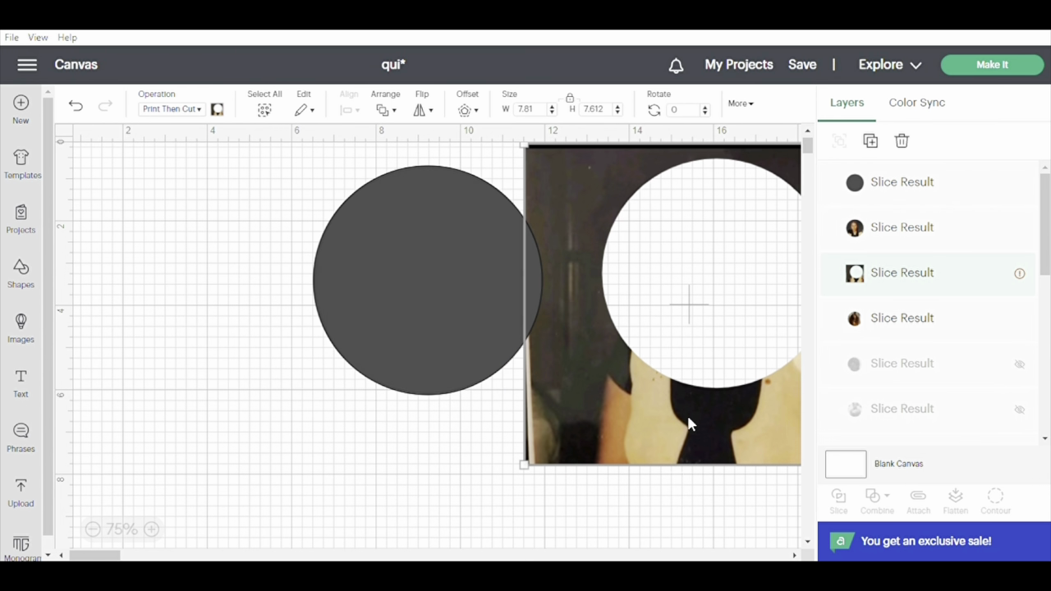
pyautogui.moveTo(610, 343); pyautogui.dragTo(688, 381)
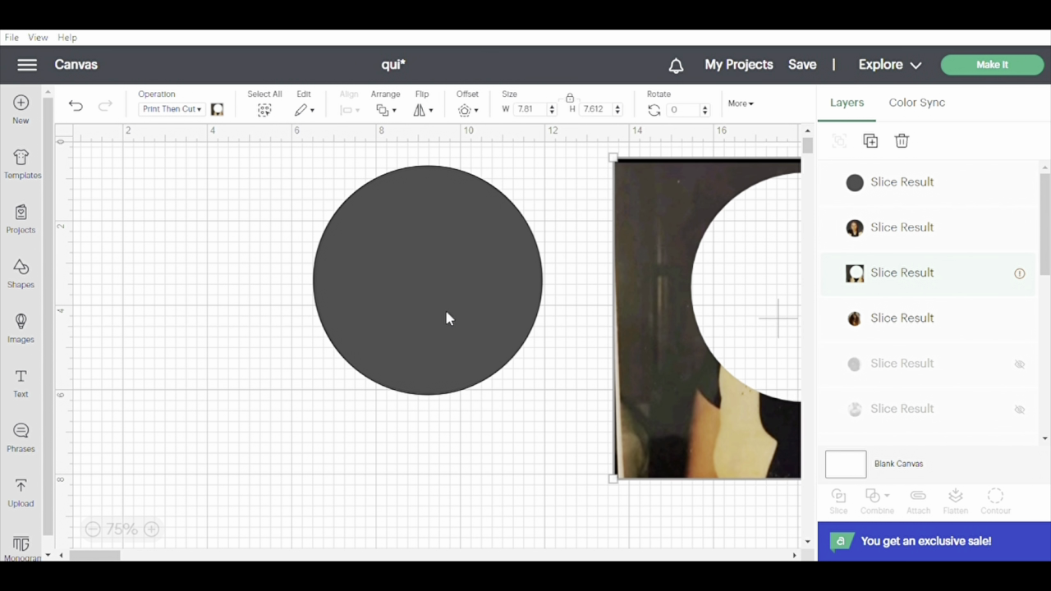
pyautogui.moveTo(445, 307); pyautogui.dragTo(155, 364)
pyautogui.moveTo(415, 319); pyautogui.dragTo(437, 313)
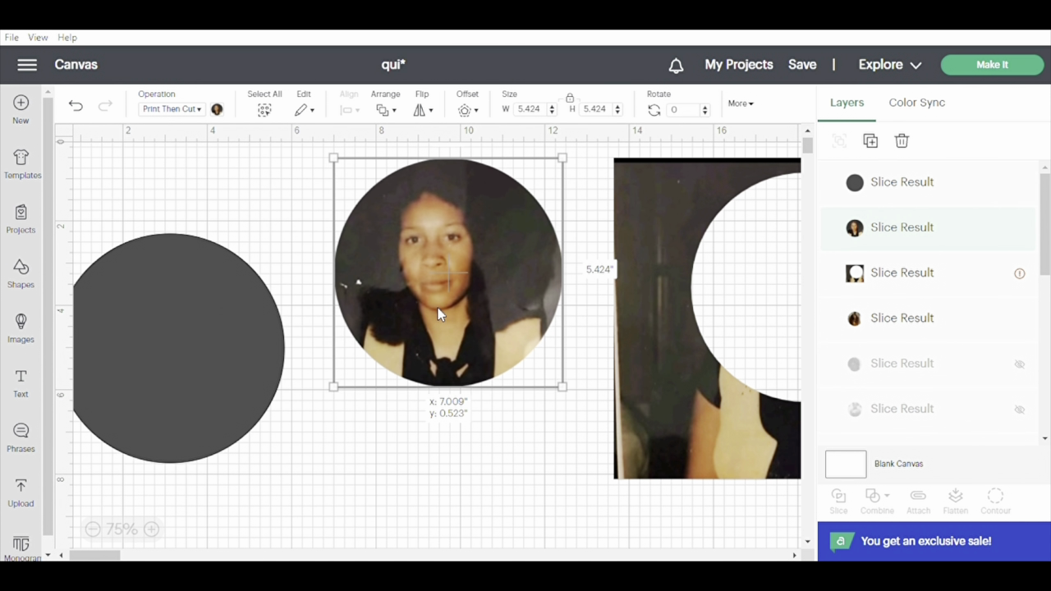
pyautogui.click(458, 448)
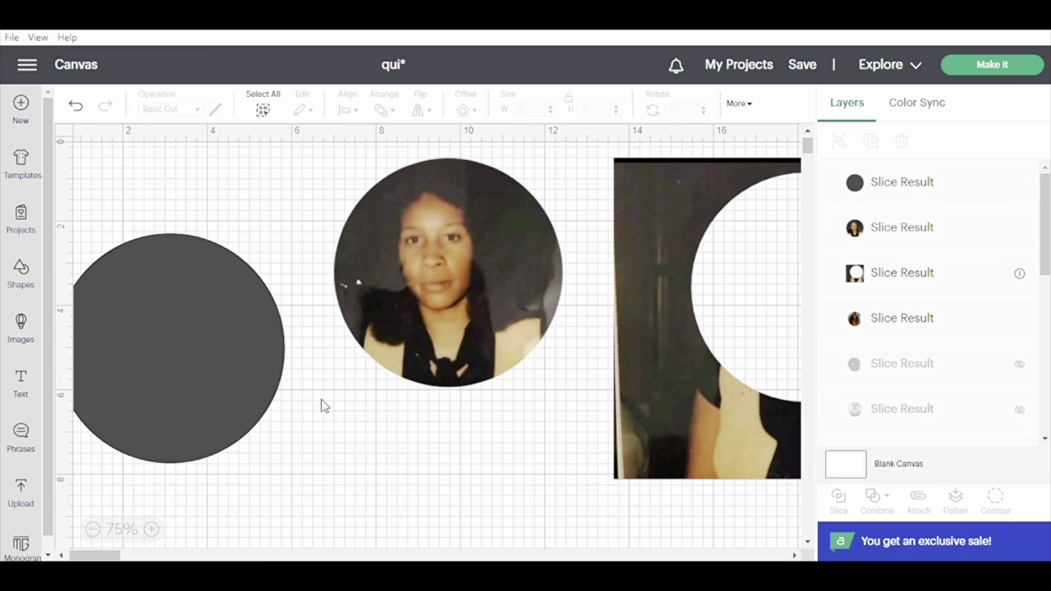
pyautogui.moveTo(192, 345); pyautogui.dragTo(195, 317)
pyautogui.click(459, 313)
pyautogui.click(526, 308)
pyautogui.moveTo(454, 311); pyautogui.dragTo(448, 308)
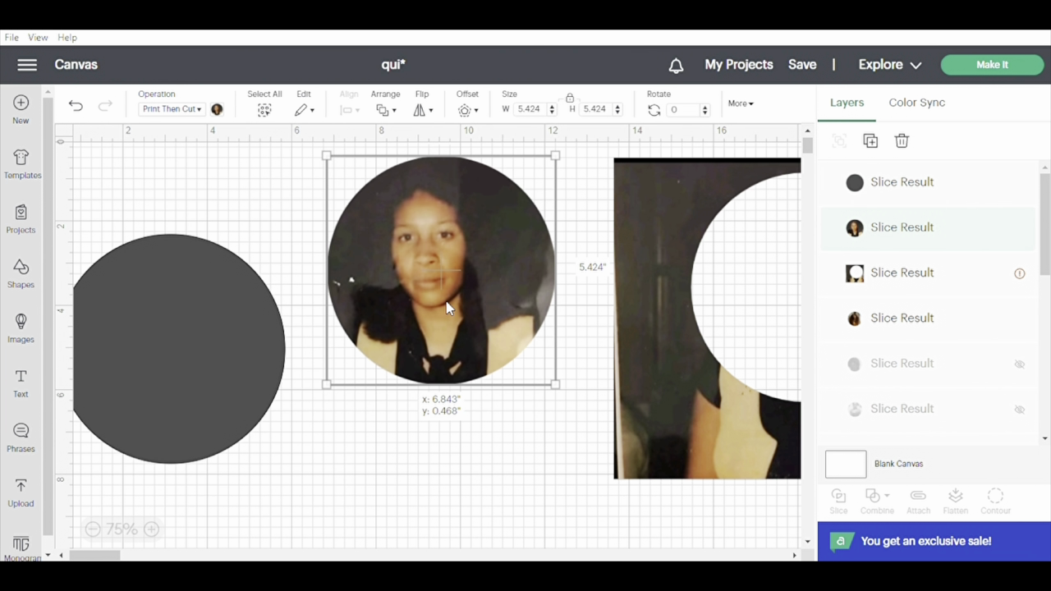
pyautogui.click(465, 460)
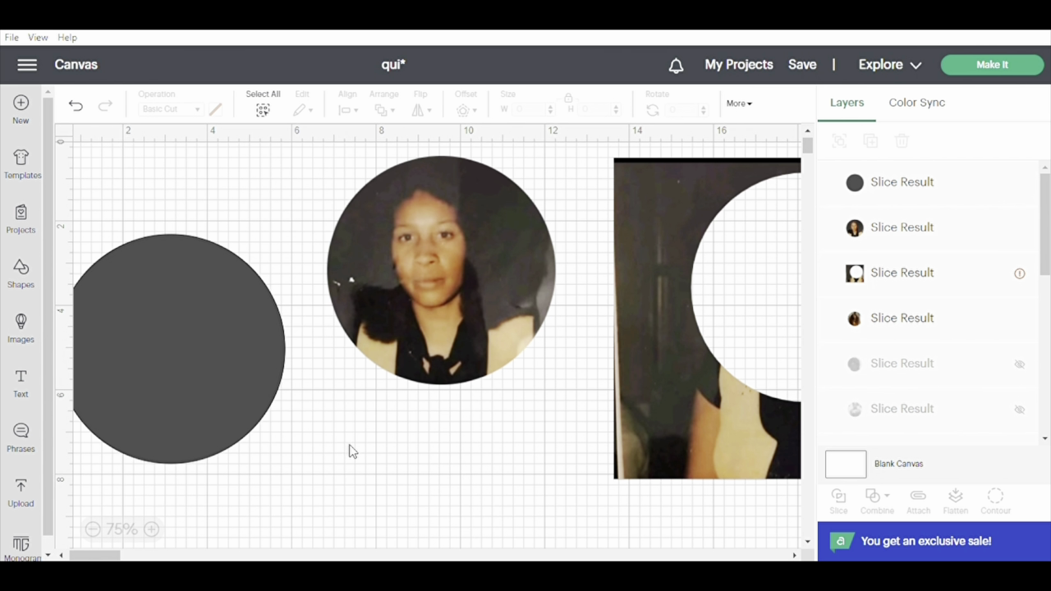
# Delete the gray circle and the leftover Mama Young photo piece with the circular hole
pyautogui.moveTo(152, 378); pyautogui.dragTo(221, 425)
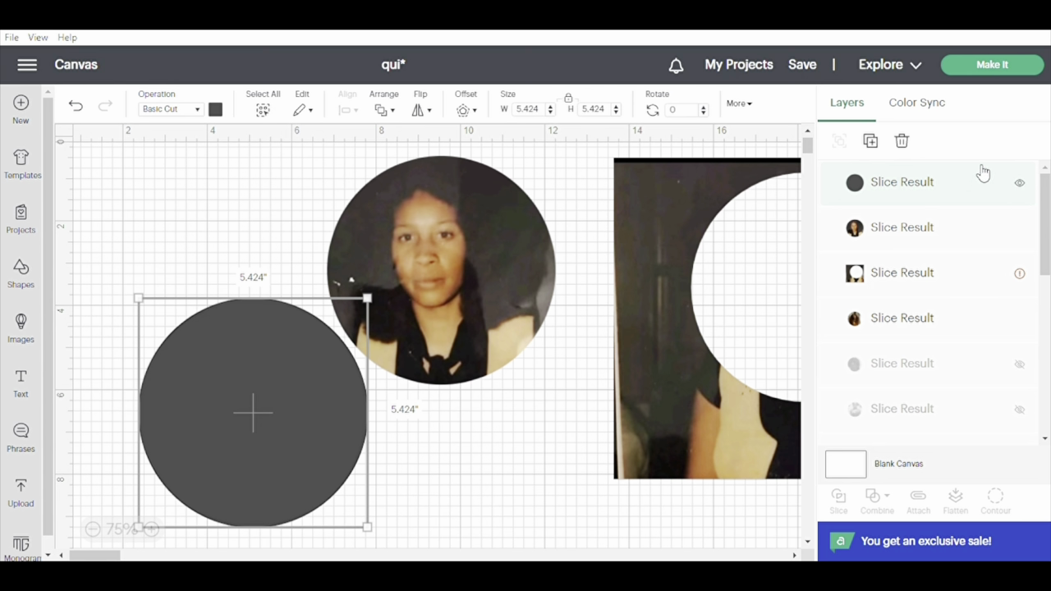
pyautogui.click(902, 142)
pyautogui.click(641, 183)
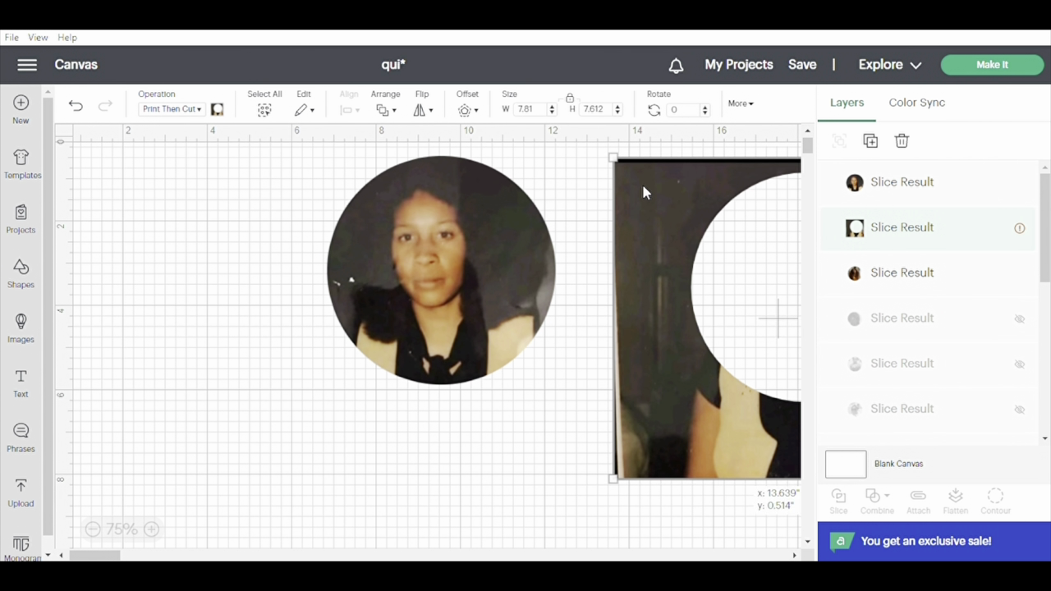
pyautogui.click(902, 142)
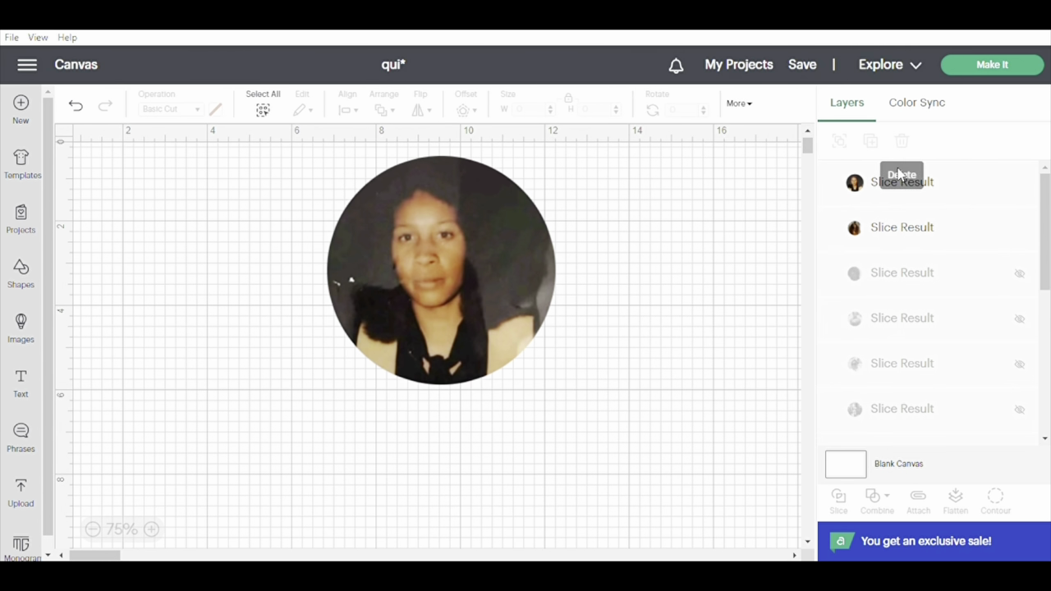
# Move the round Mama Young portrait to the empty canvas area and resize it to 0.99 inches wide and high
pyautogui.moveTo(473, 247); pyautogui.dragTo(410, 257)
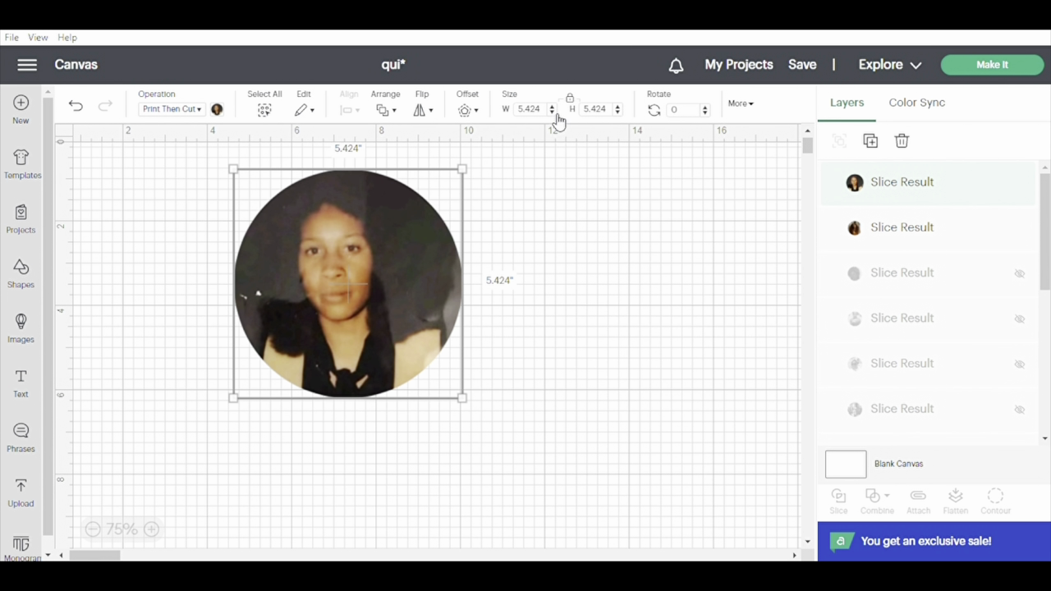
pyautogui.click(529, 109)
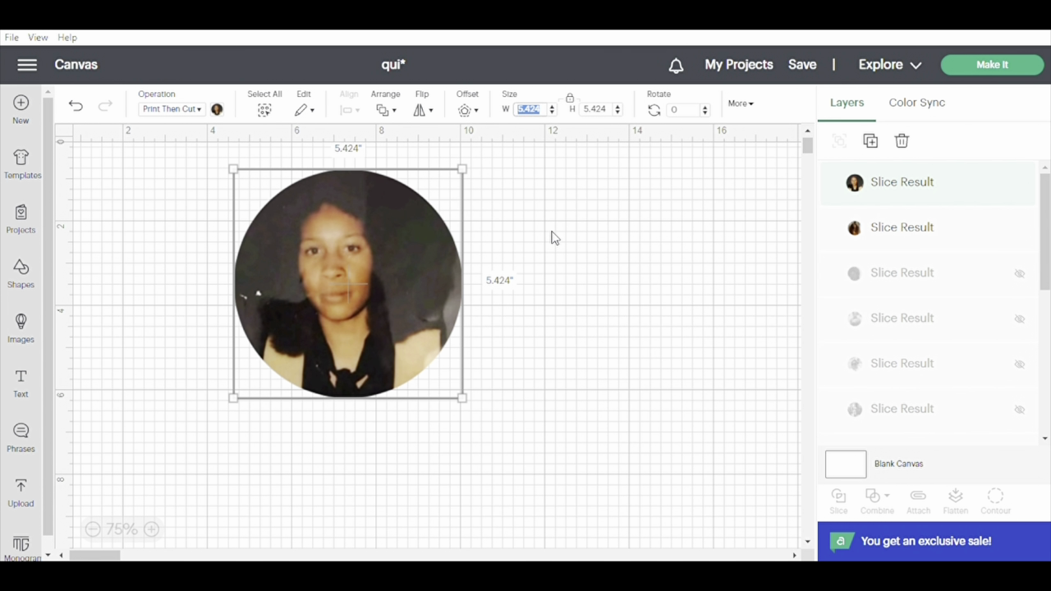
pyautogui.write('0.99')
pyautogui.press('Return')
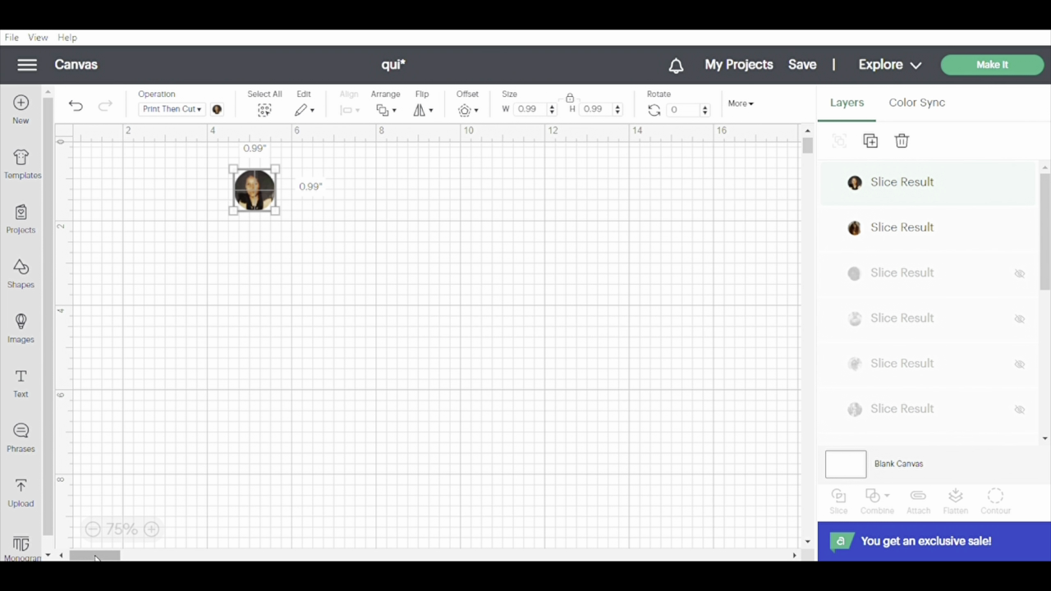
# Bring the other 0.99-inch round portrait over and place it level beside the Mama Young portrait
pyautogui.moveTo(97, 556); pyautogui.dragTo(118, 556)
pyautogui.moveTo(768, 250); pyautogui.dragTo(141, 192)
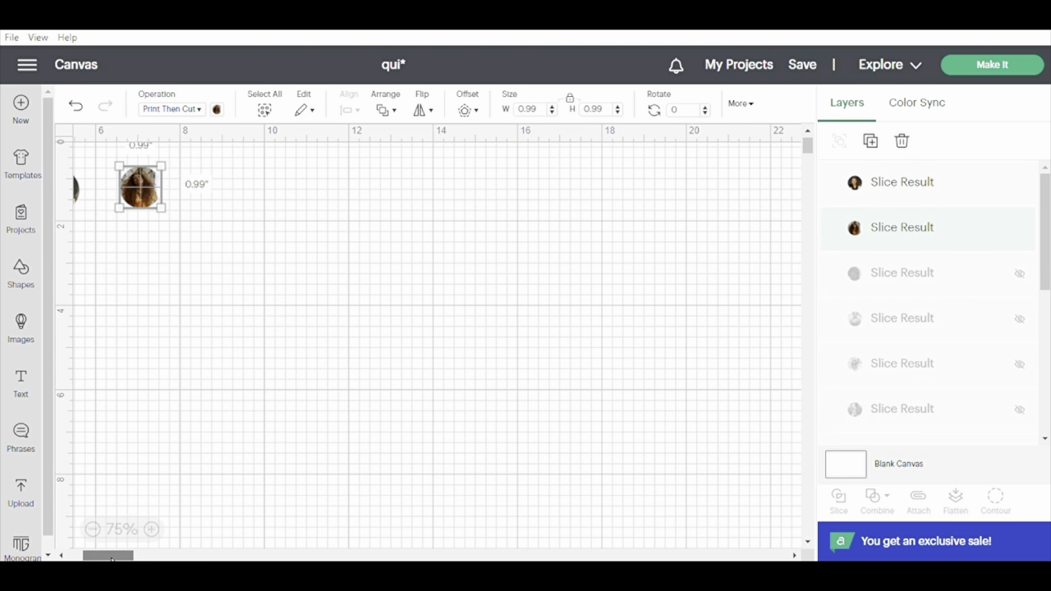
pyautogui.moveTo(108, 556); pyautogui.dragTo(95, 556)
pyautogui.click(251, 206)
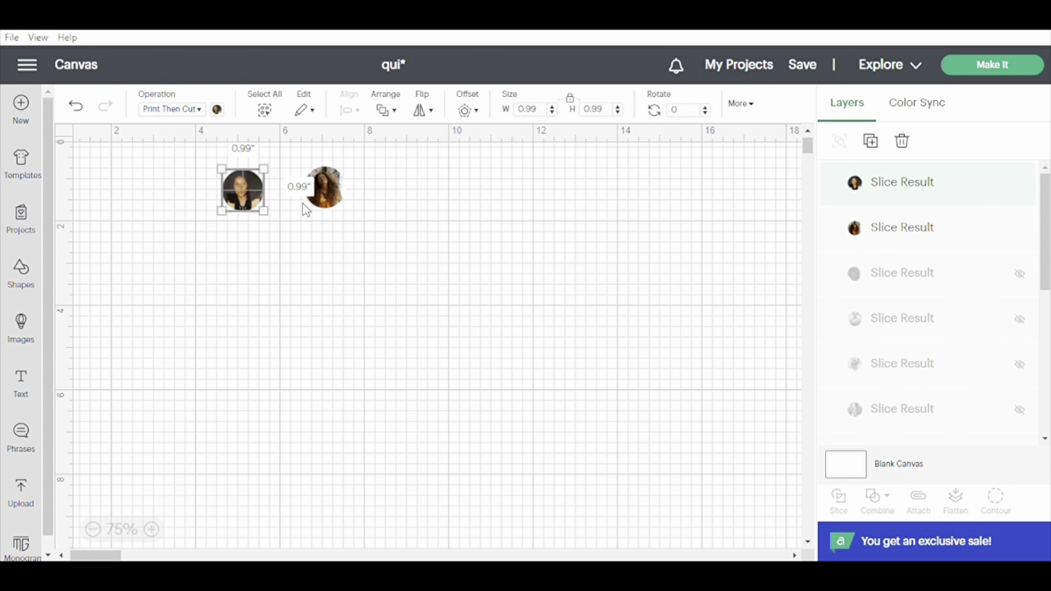
pyautogui.moveTo(332, 203); pyautogui.dragTo(320, 206)
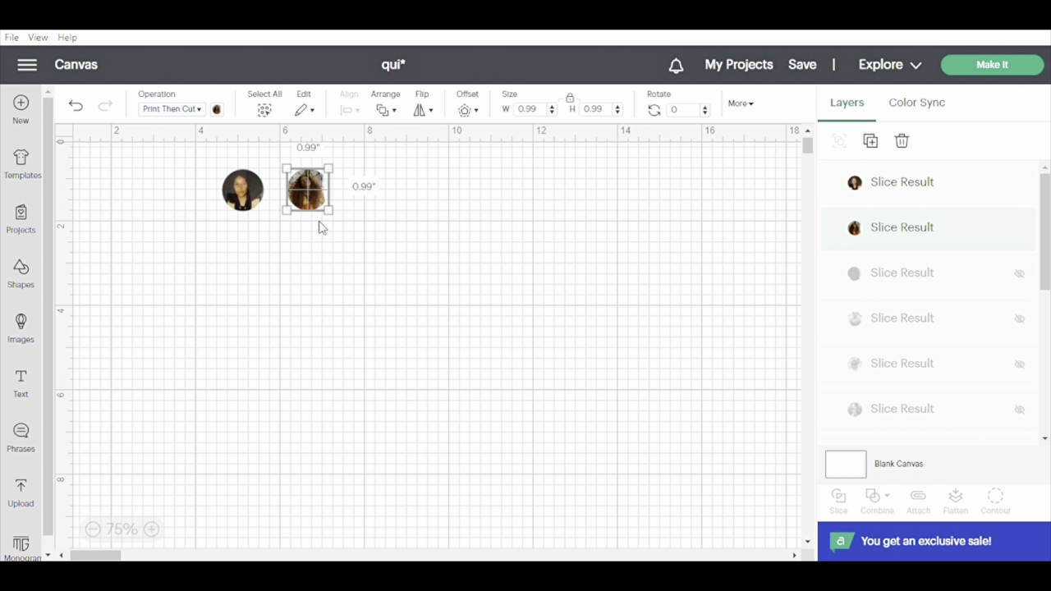
# Move both small round portraits side by side to the open middle of the canvas at 100% zoom
pyautogui.click(152, 530)
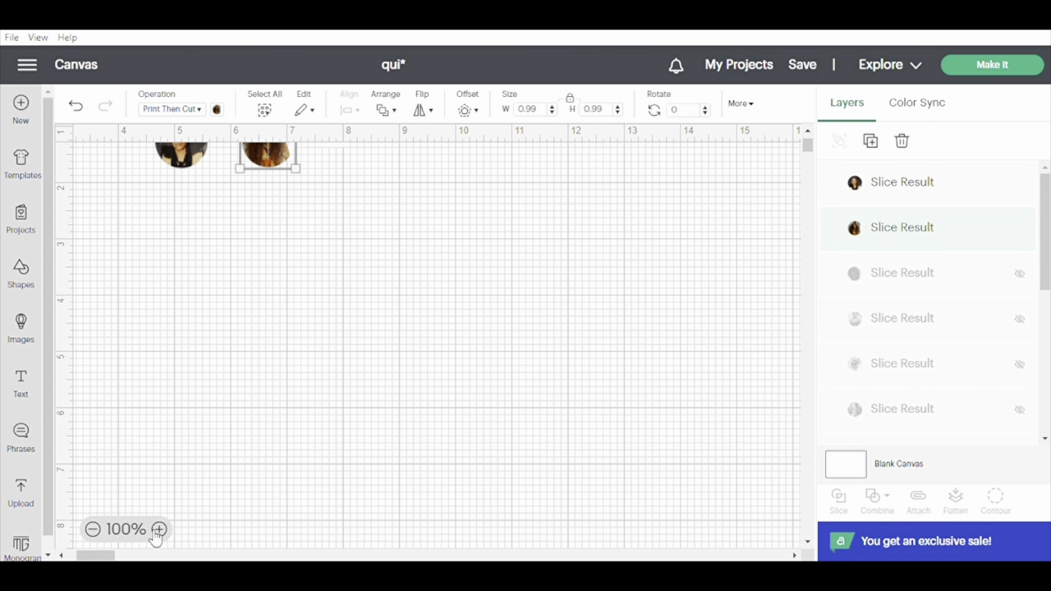
pyautogui.moveTo(278, 170); pyautogui.dragTo(454, 338)
pyautogui.moveTo(189, 156); pyautogui.dragTo(364, 317)
pyautogui.click(539, 444)
pyautogui.click(456, 329)
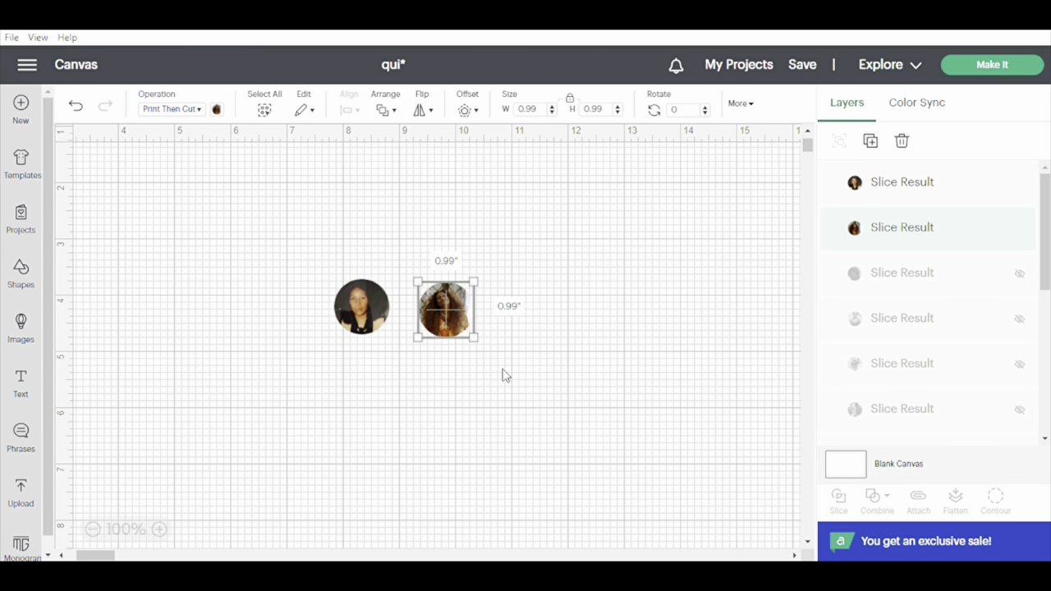
pyautogui.click(356, 296)
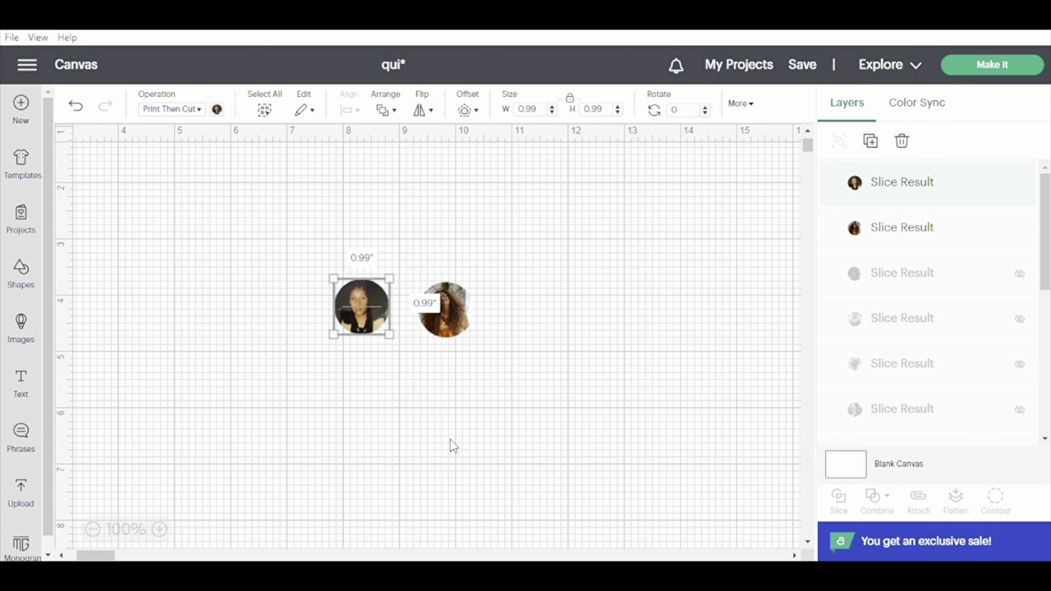
# Enlarge the long-haired round portrait to about 4.0 inches and the Mama Young one to about 4.1 inches, keeping them side by side
pyautogui.click(455, 324)
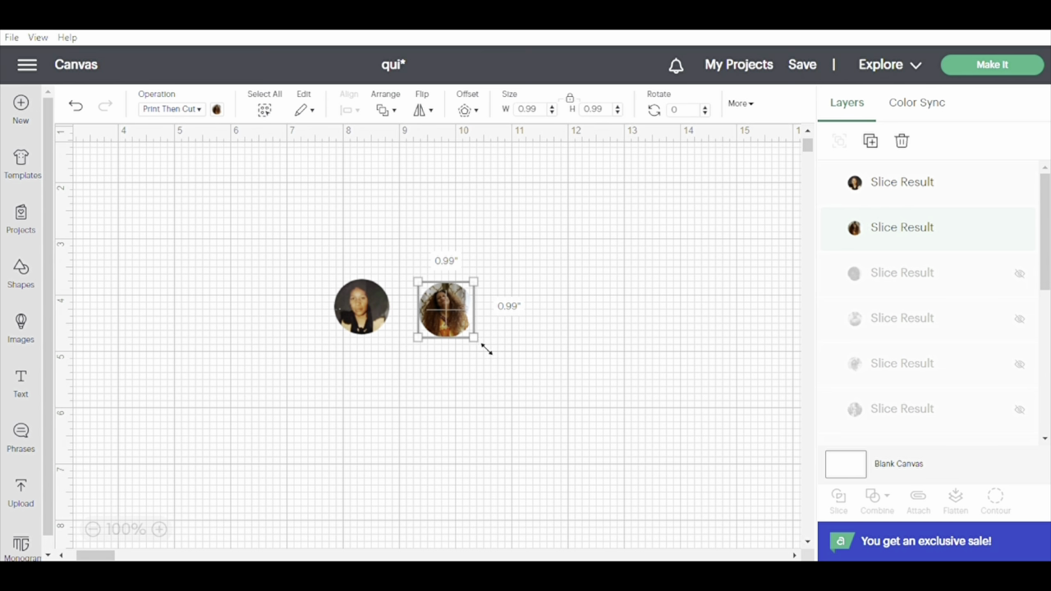
pyautogui.moveTo(486, 350); pyautogui.dragTo(654, 516)
pyautogui.moveTo(572, 449); pyautogui.dragTo(600, 351)
pyautogui.click(341, 320)
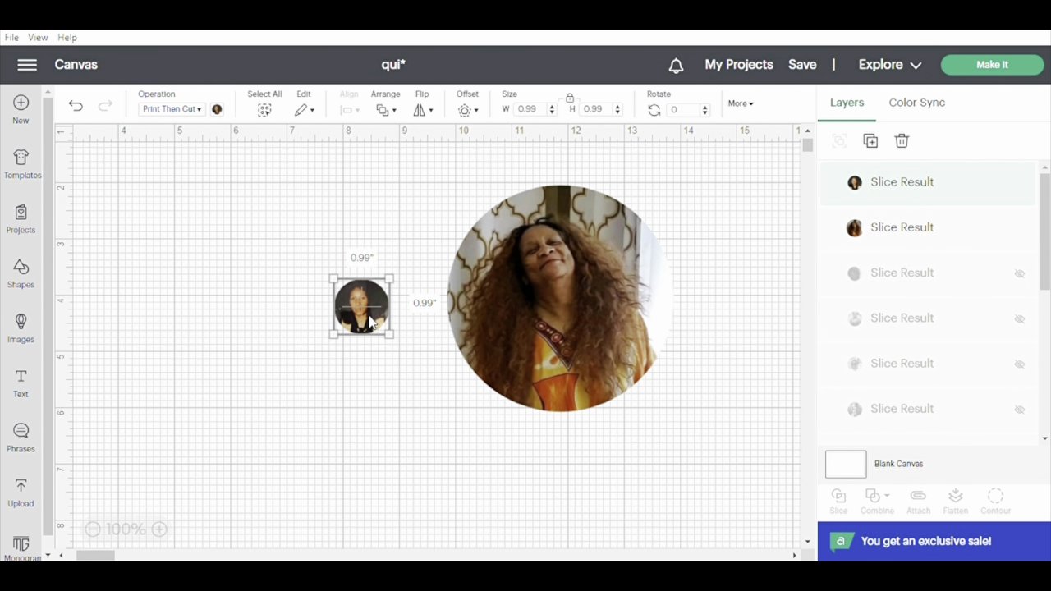
pyautogui.moveTo(375, 324); pyautogui.dragTo(291, 335)
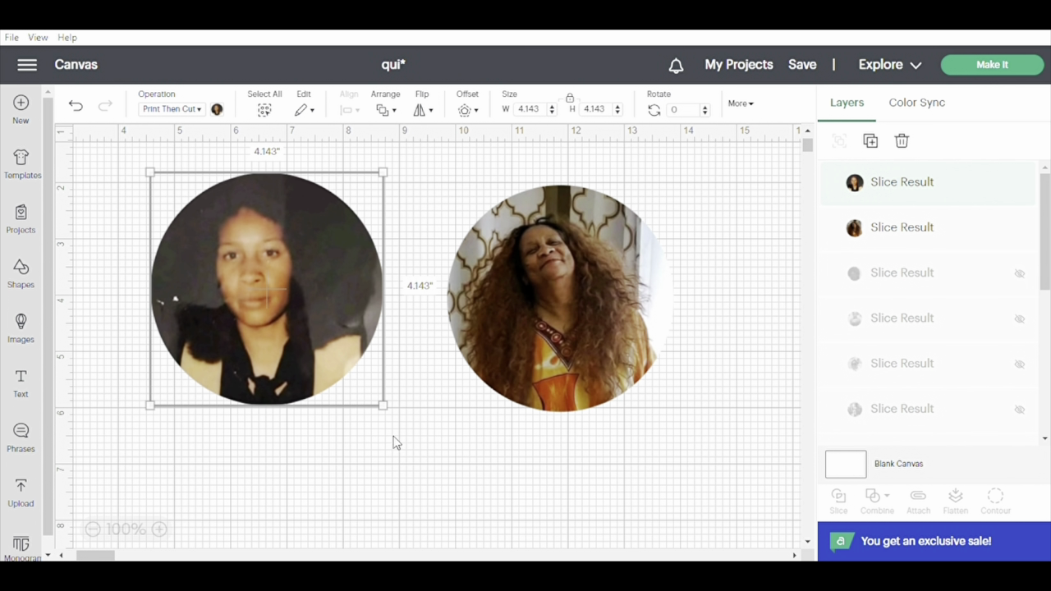
pyautogui.click(432, 447)
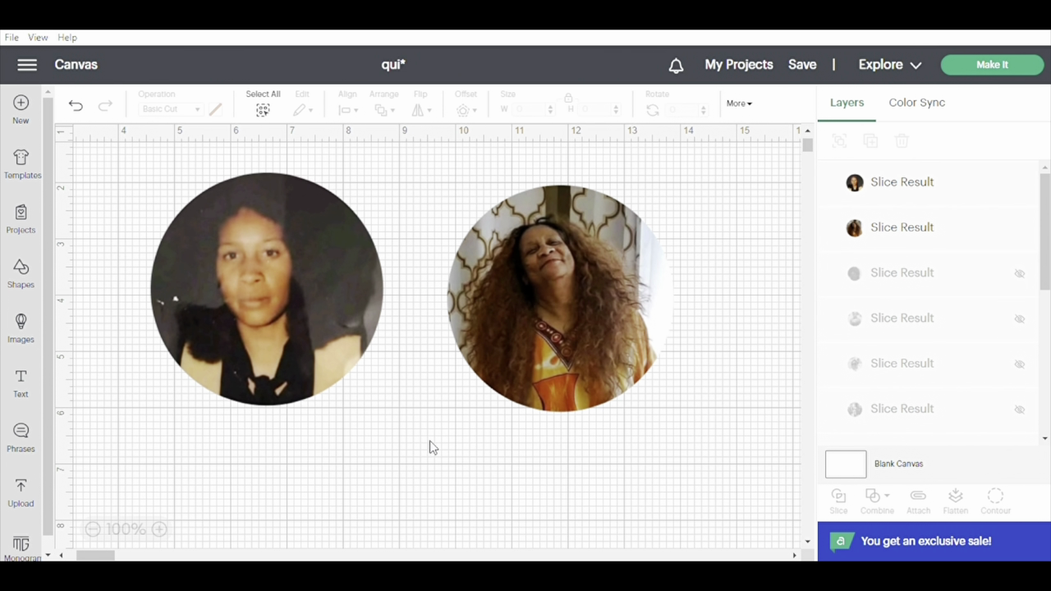
# Resize the enlarged long-haired round portrait to 0.99 inches wide and high
pyautogui.click(556, 362)
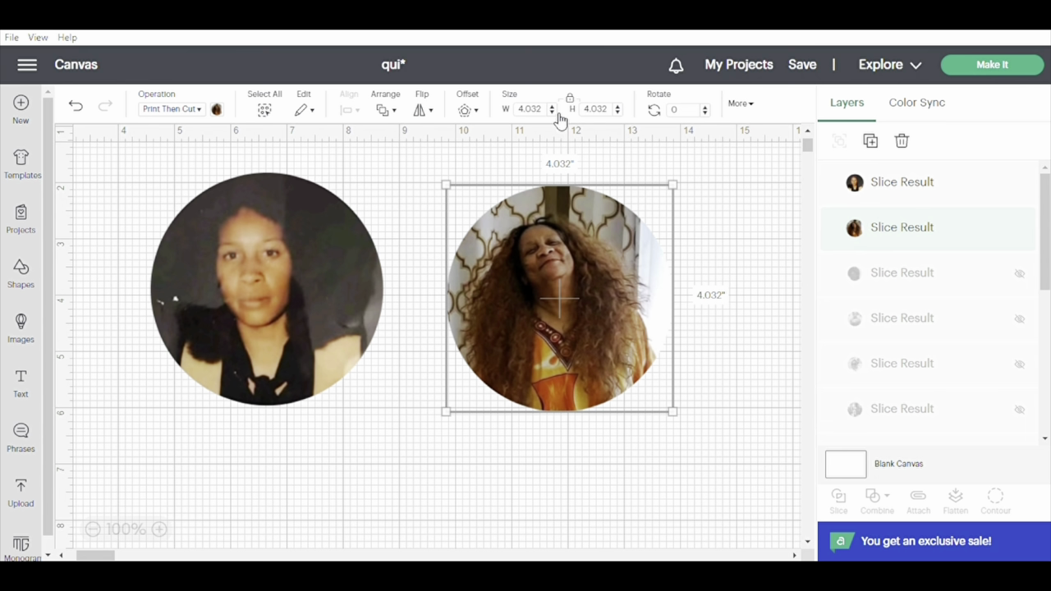
pyautogui.doubleClick(530, 109)
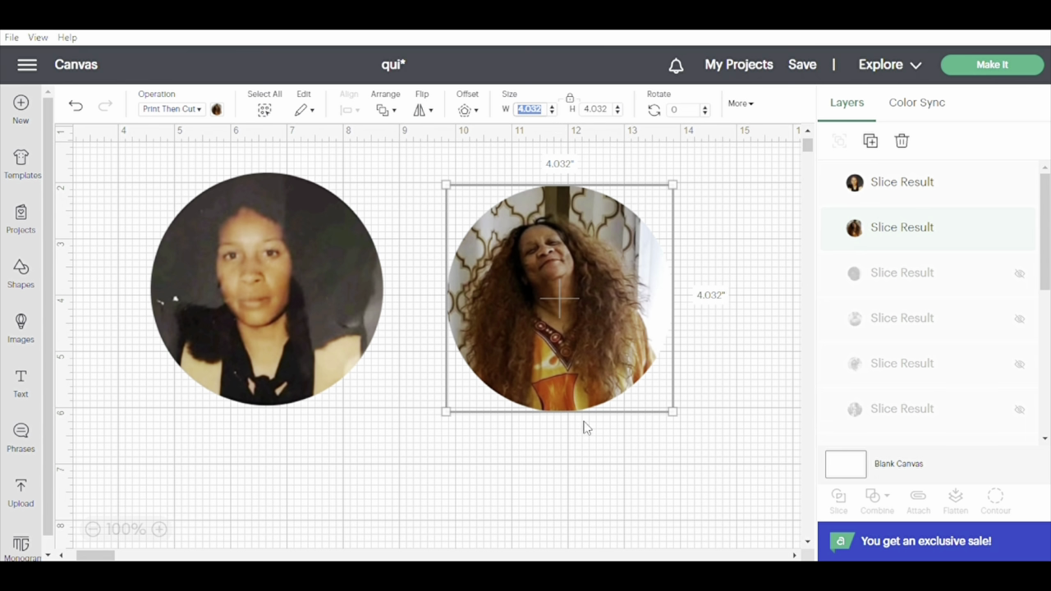
pyautogui.write('0.99')
pyautogui.press('Return')
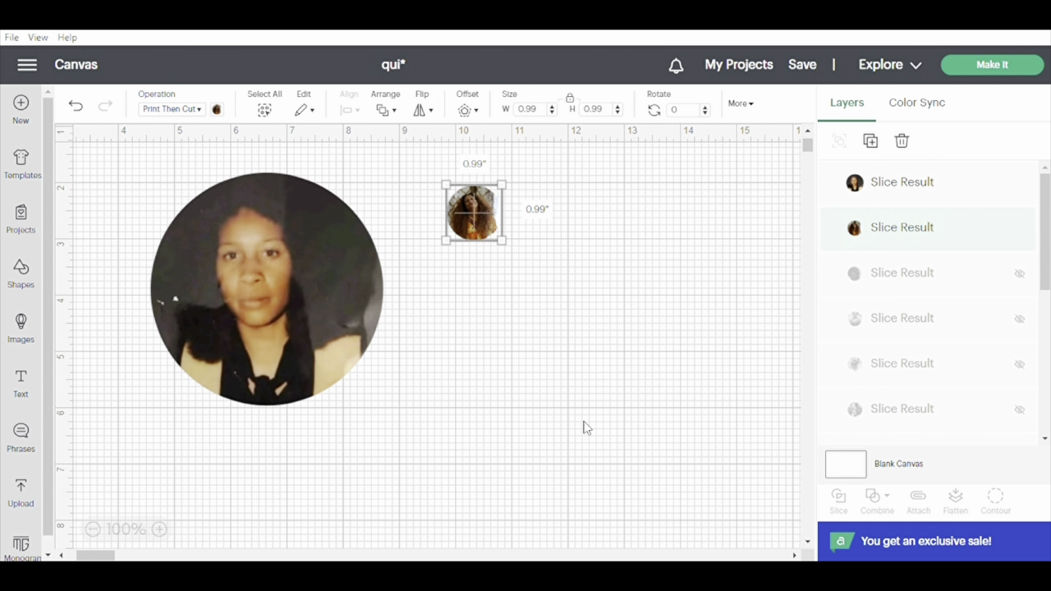
# Select the enlarged round Mama Young portrait for resizing
pyautogui.click(237, 266)
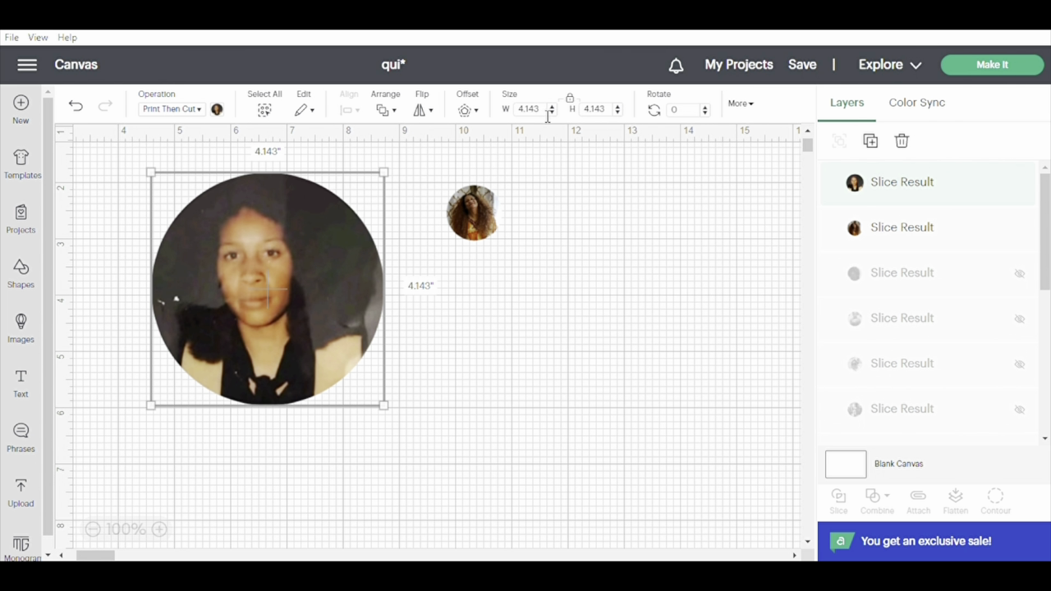